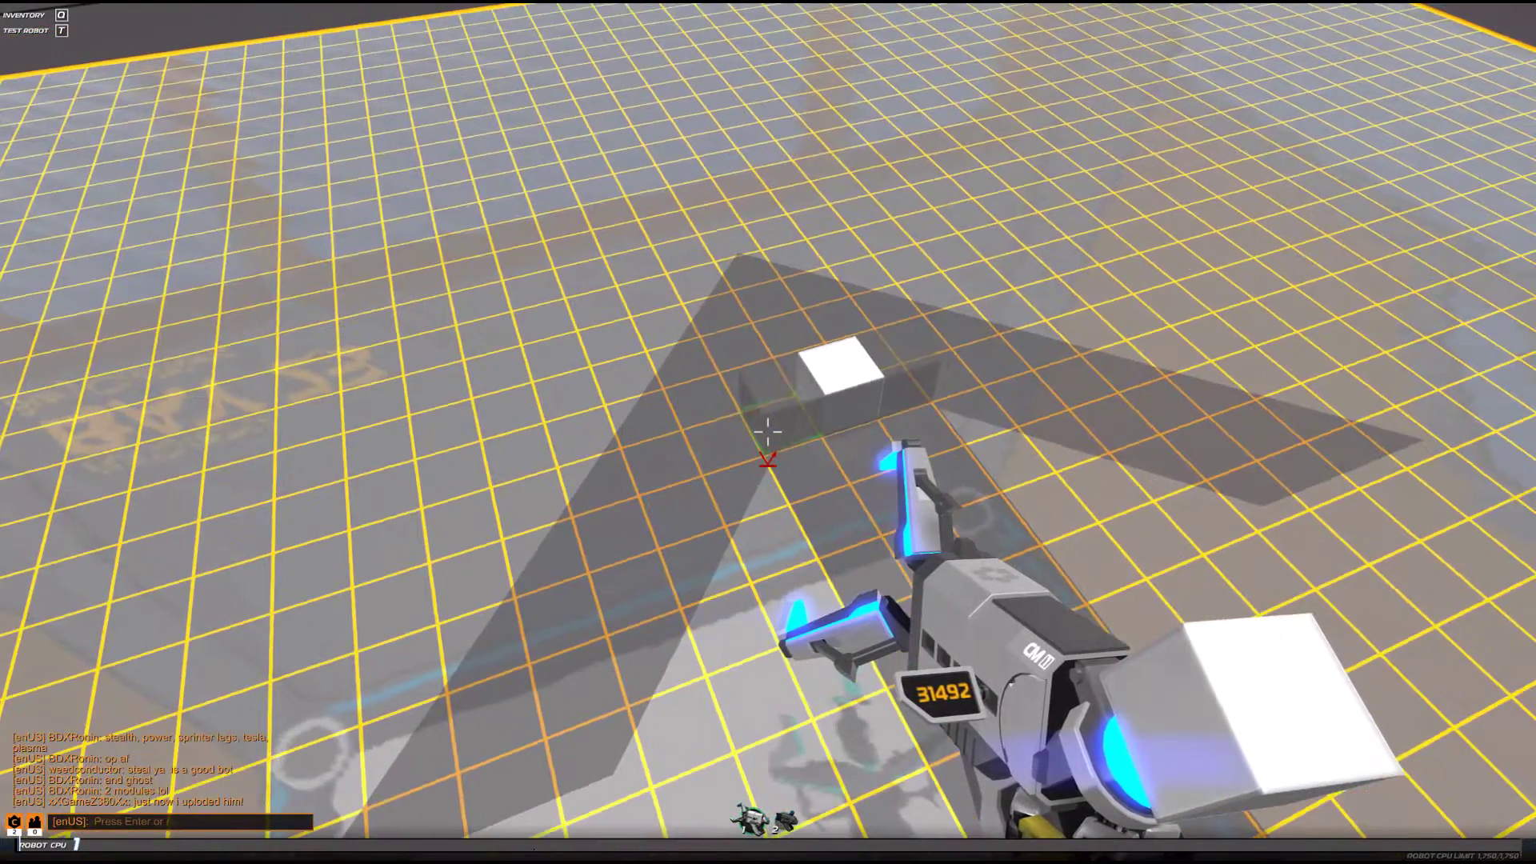
{"action": "left_click", "coordinate": [769, 432]}
{"action": "left_click", "coordinate": [769, 432]}
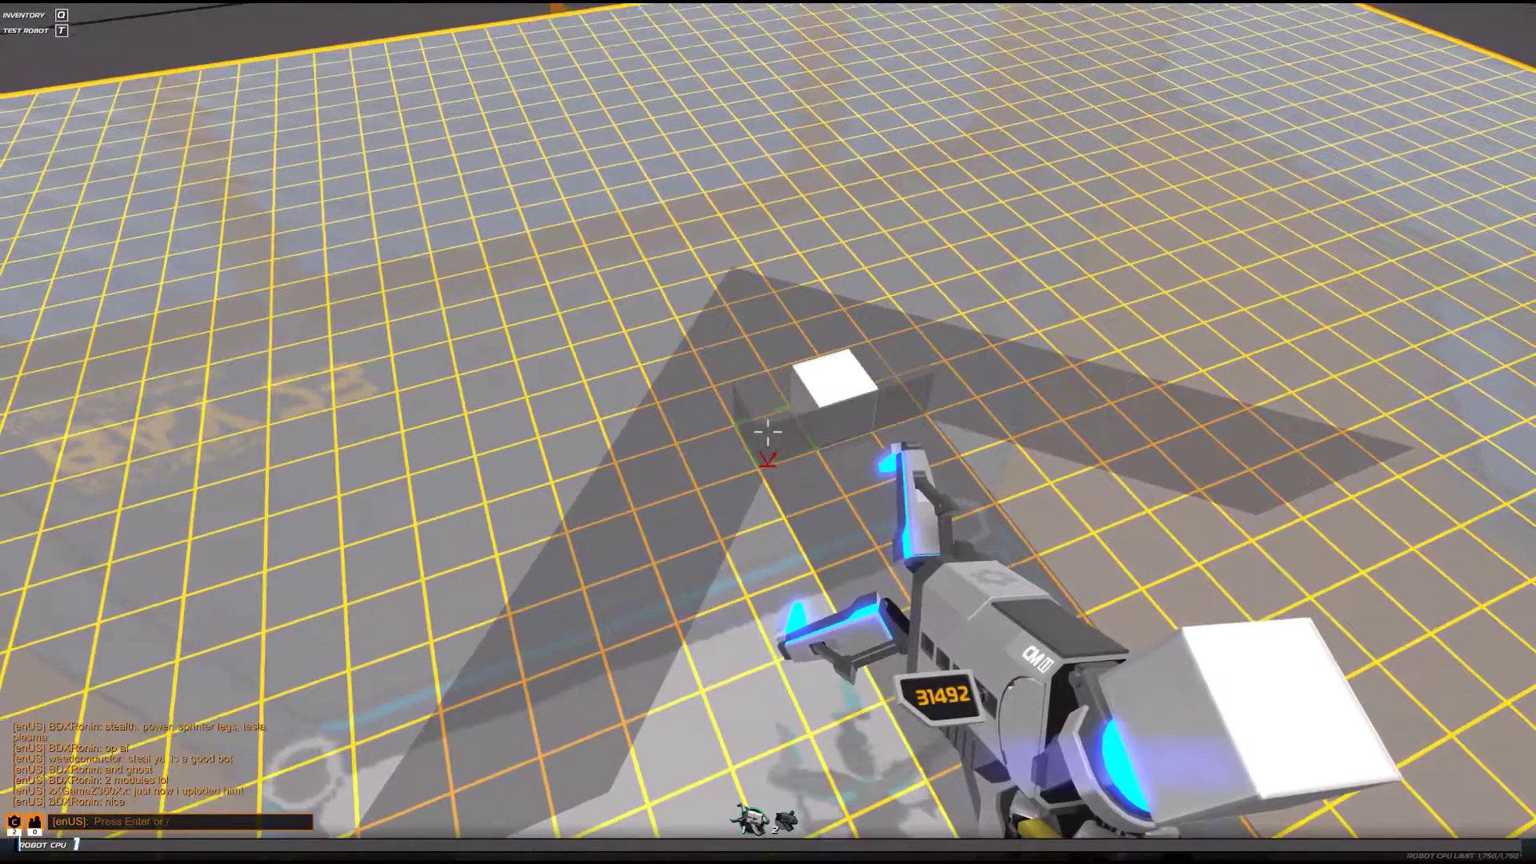
{"action": "right_click", "coordinate": [768, 433]}
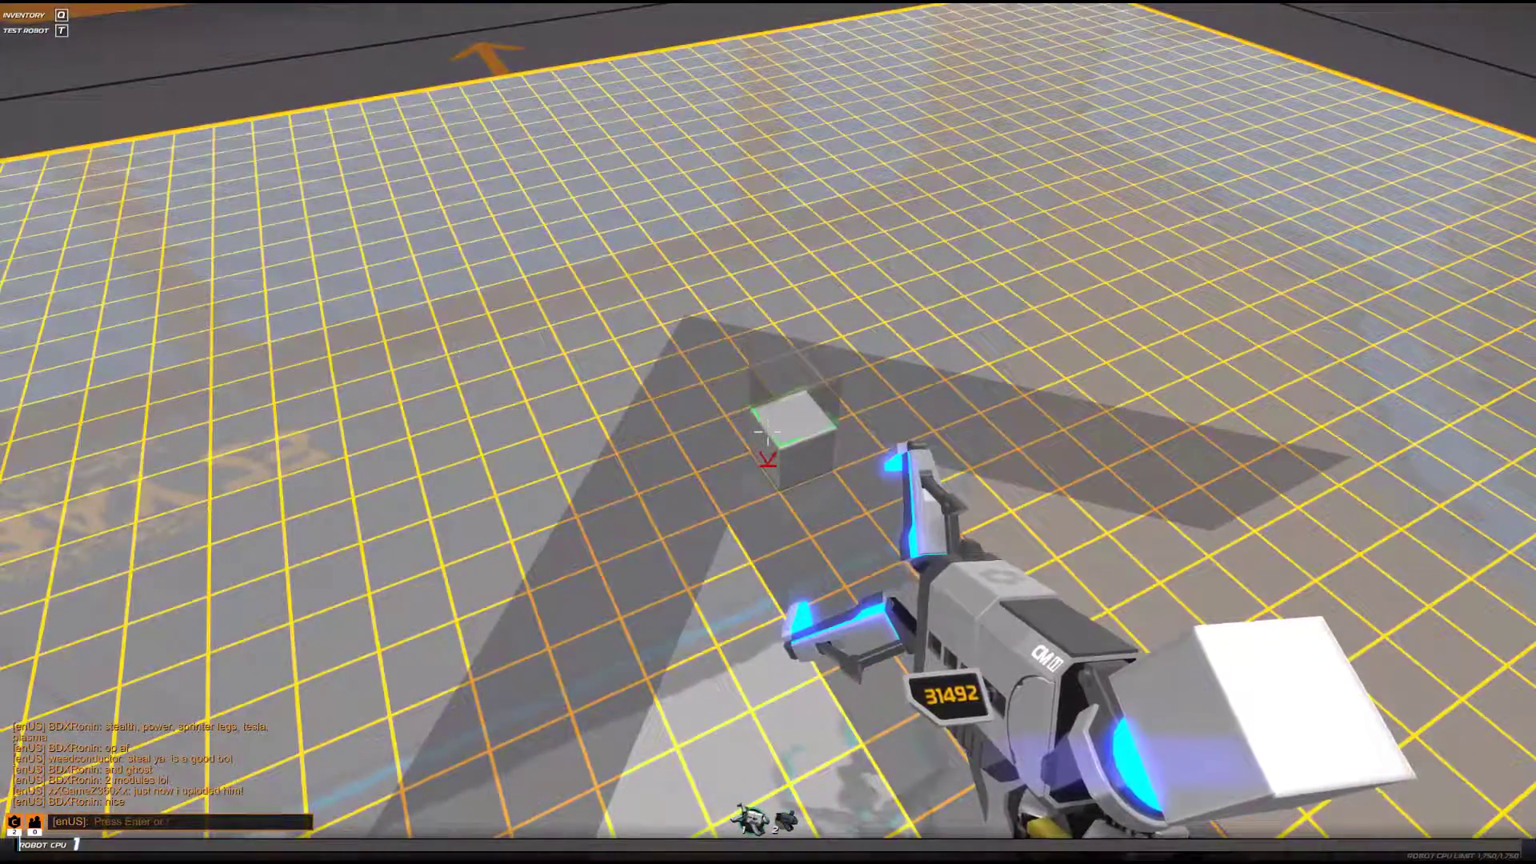
{"action": "right_click", "coordinate": [769, 433]}
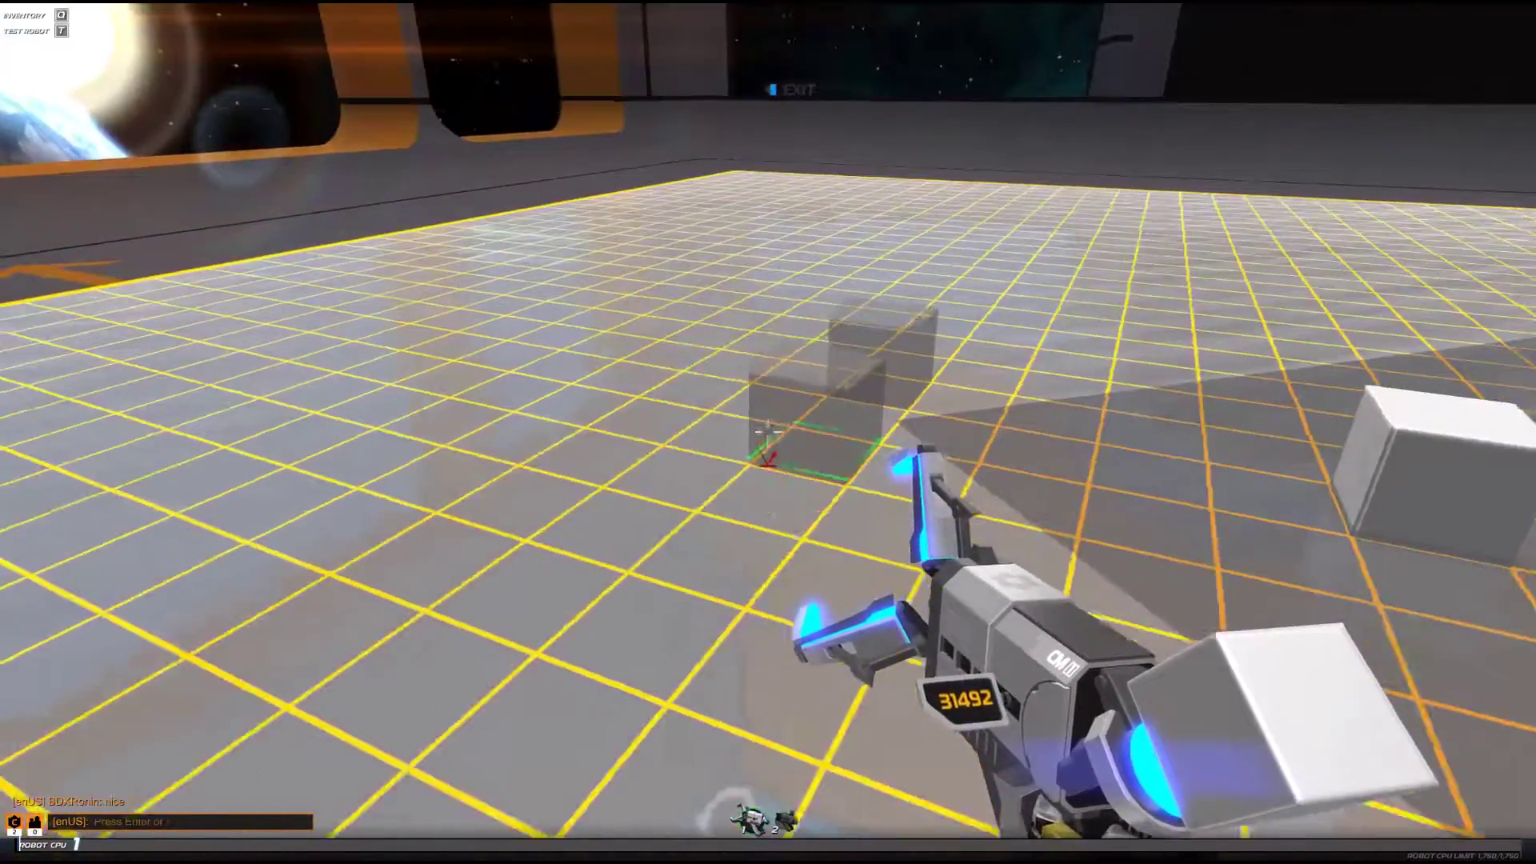
Attach Hover Blade Thunder parts beside the cube and launch the bot into the test zone.
{"action": "key", "text": "q"}
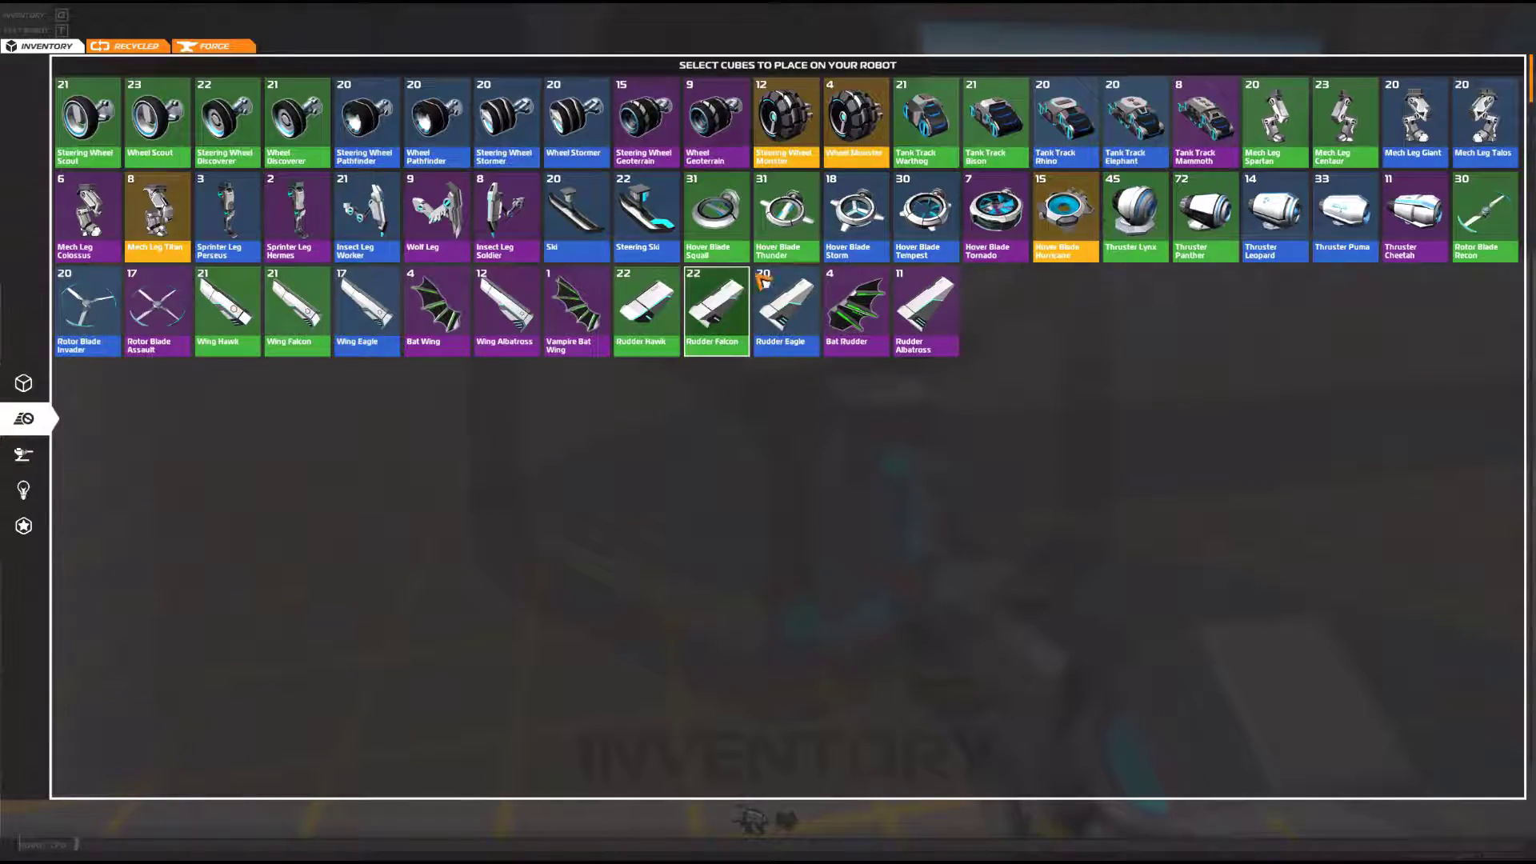
{"action": "left_click", "coordinate": [785, 210]}
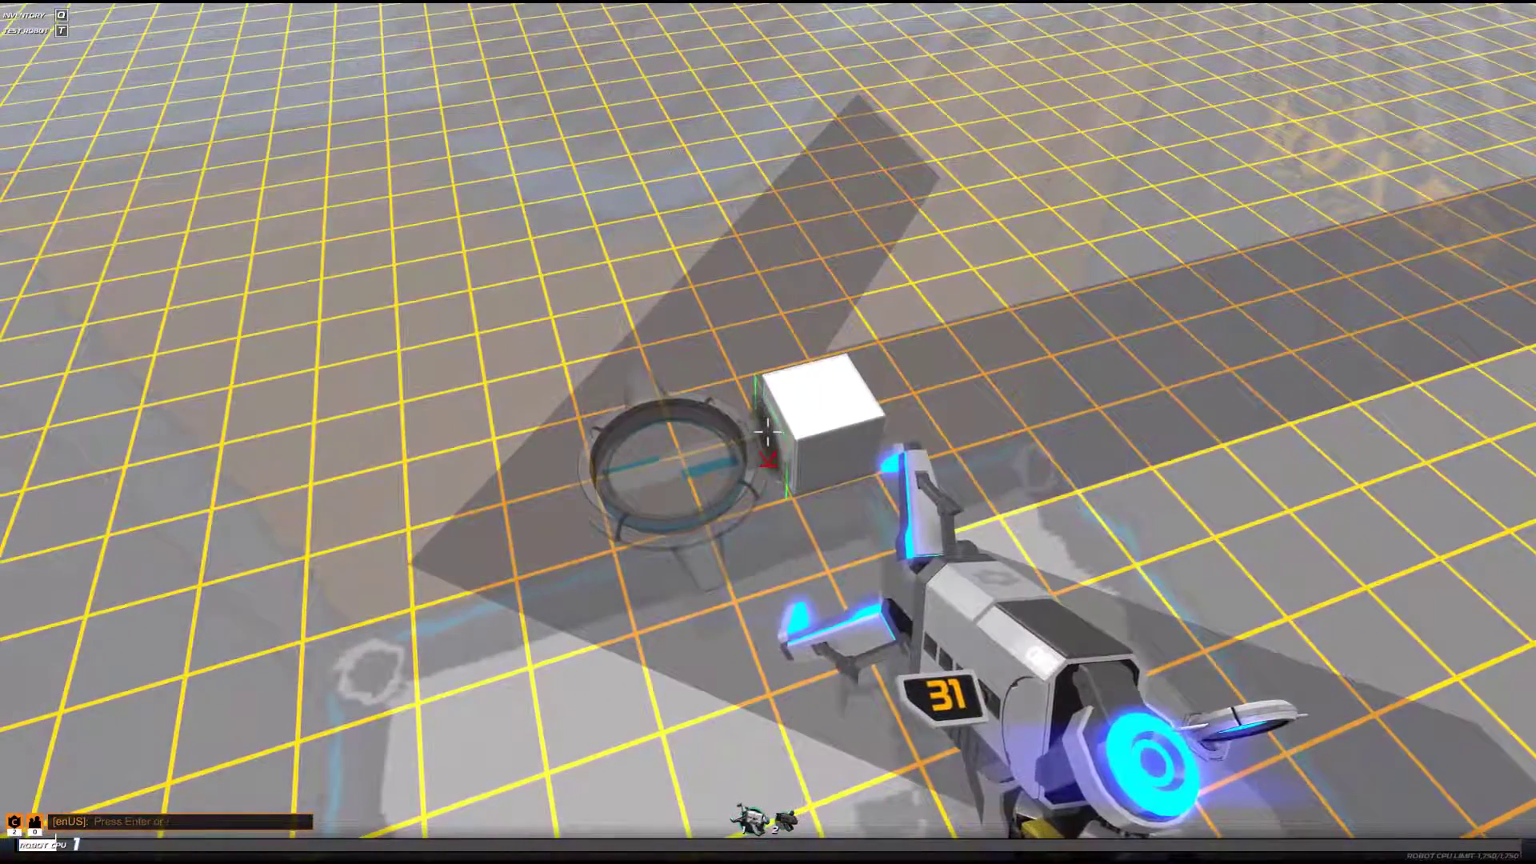
{"action": "left_click", "coordinate": [764, 433]}
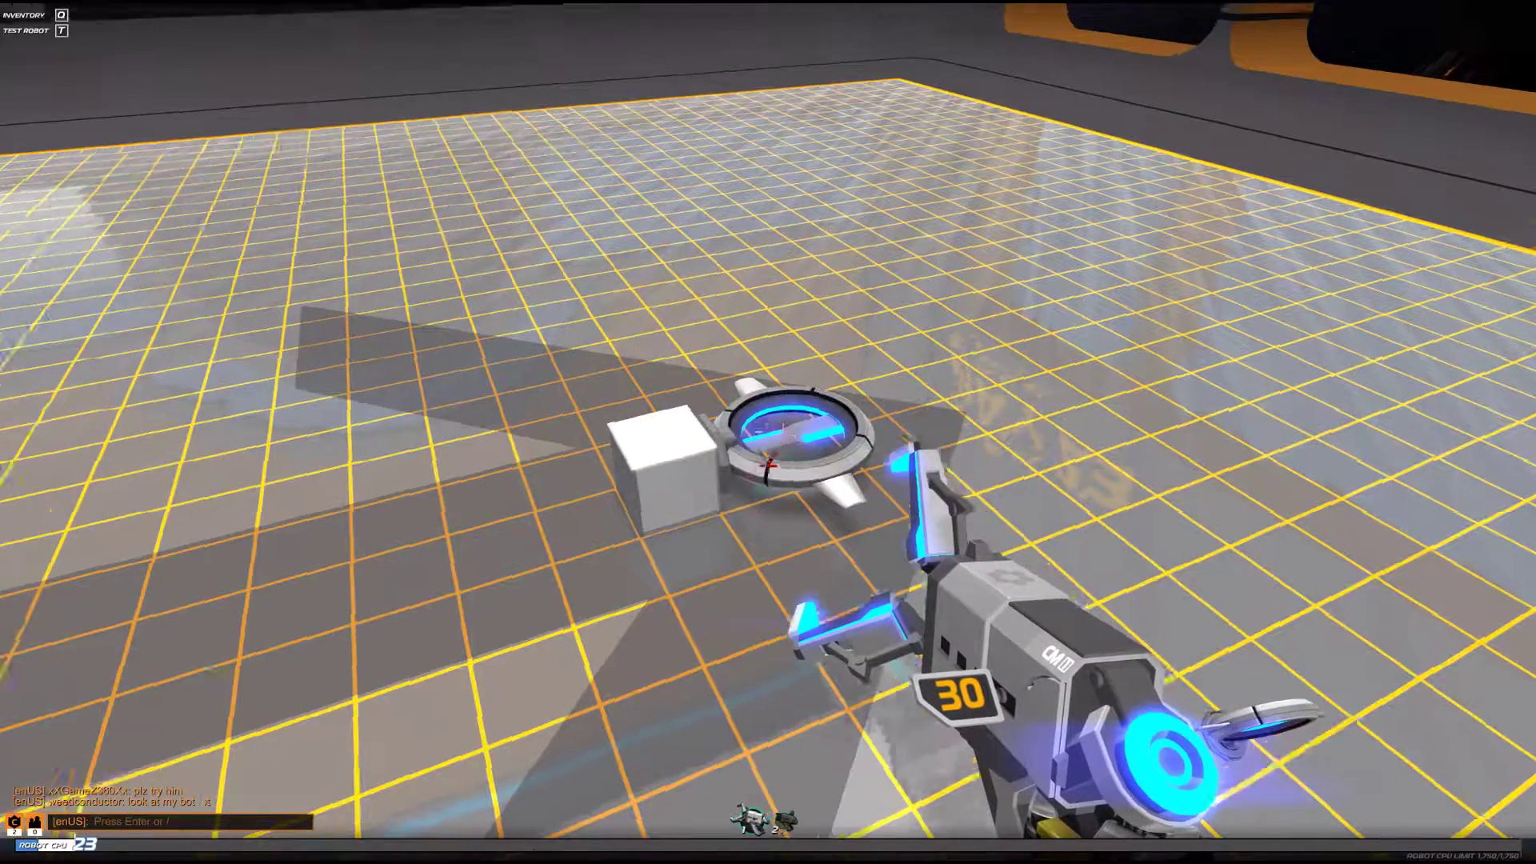
{"action": "left_click", "coordinate": [768, 430]}
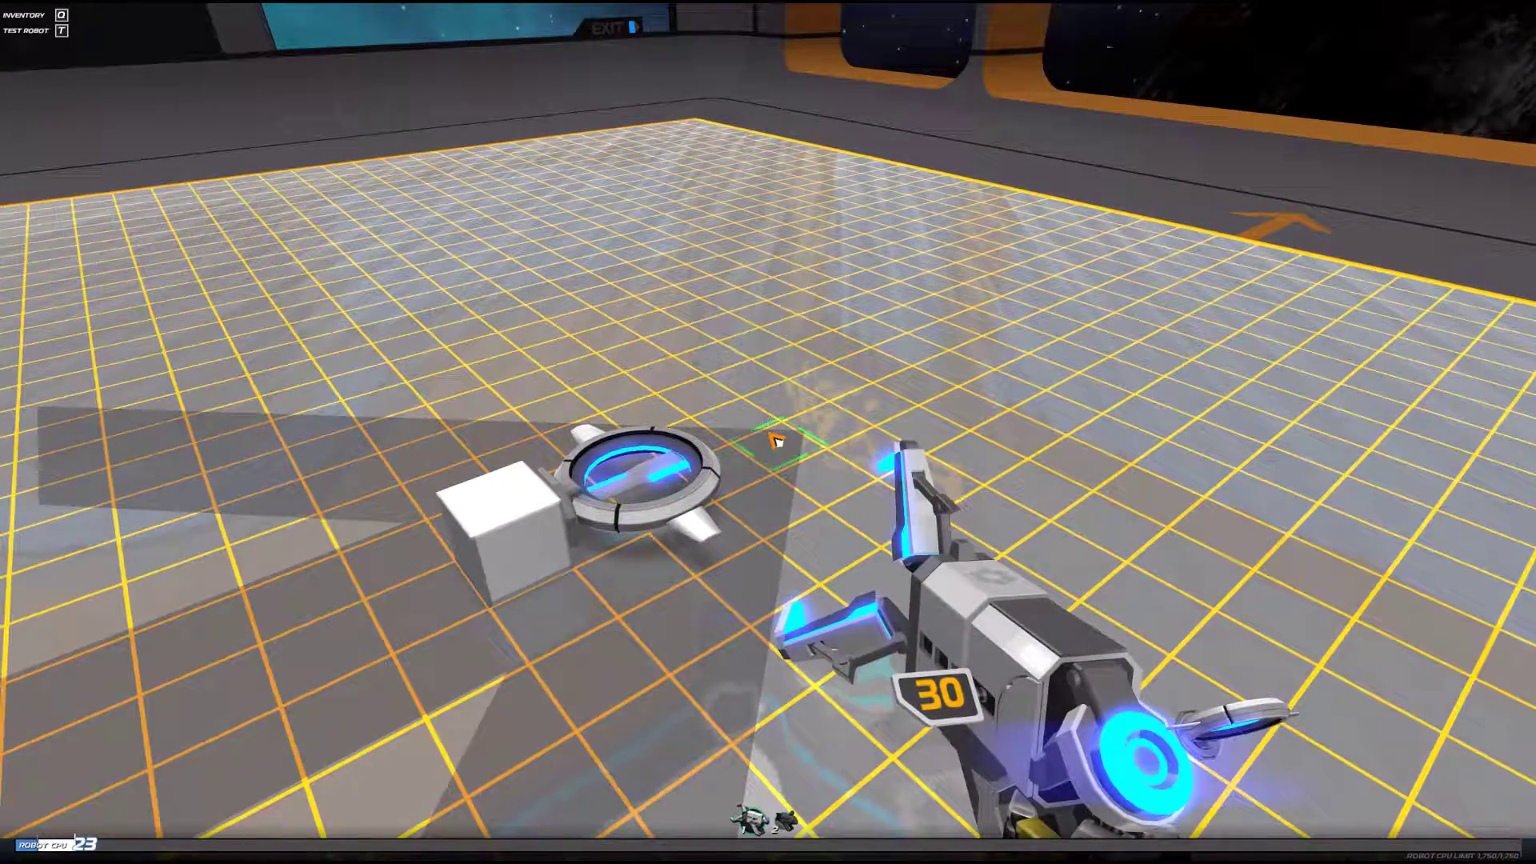
{"action": "key", "text": "t"}
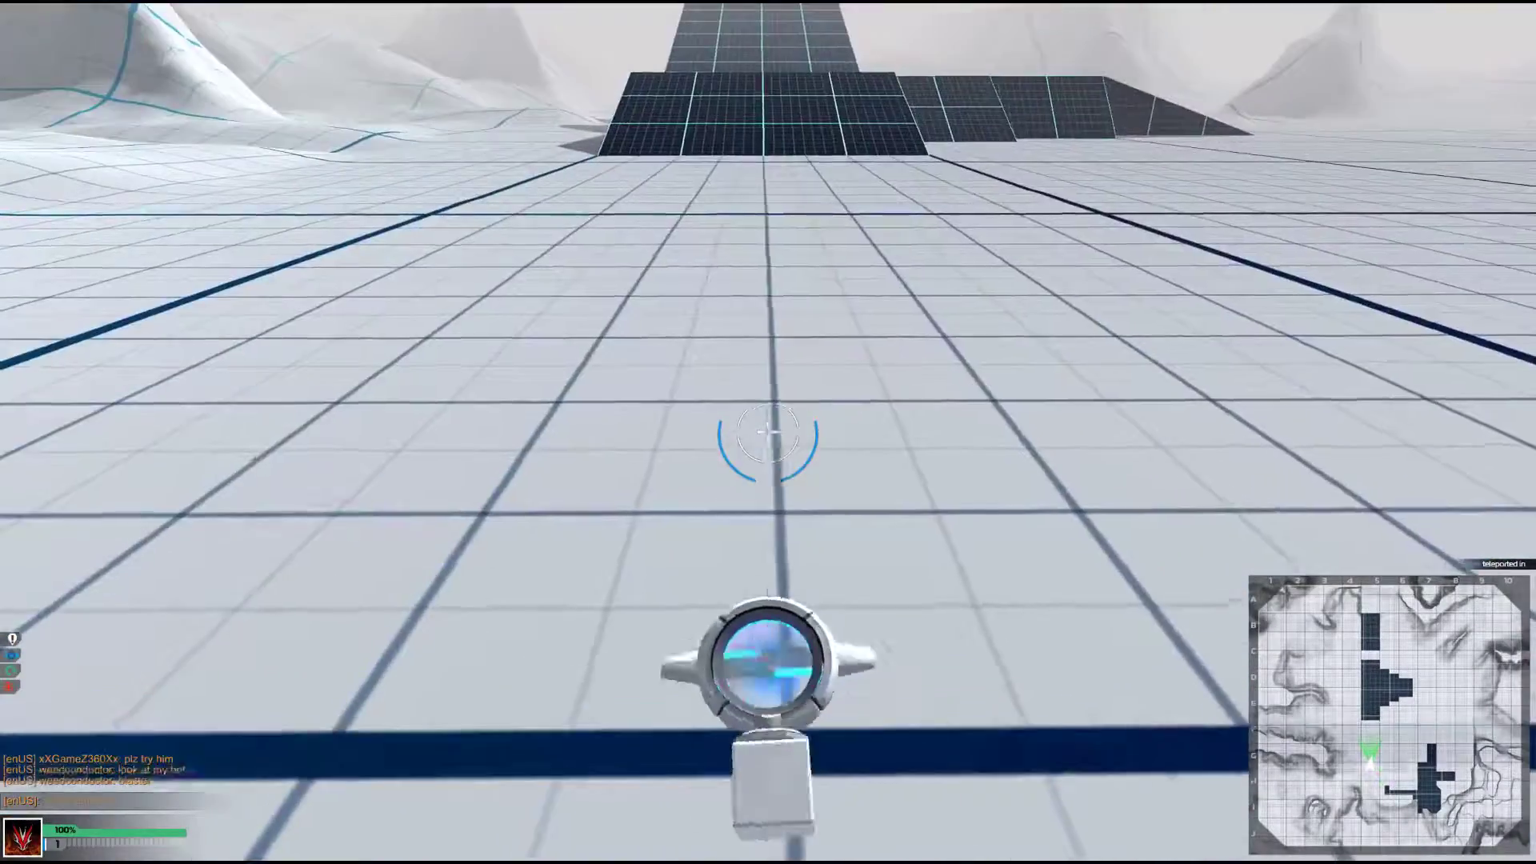
Drive the hover bot forward and left, then go Back to Edit Robot in the garage.
{"action": "key", "text": "w"}
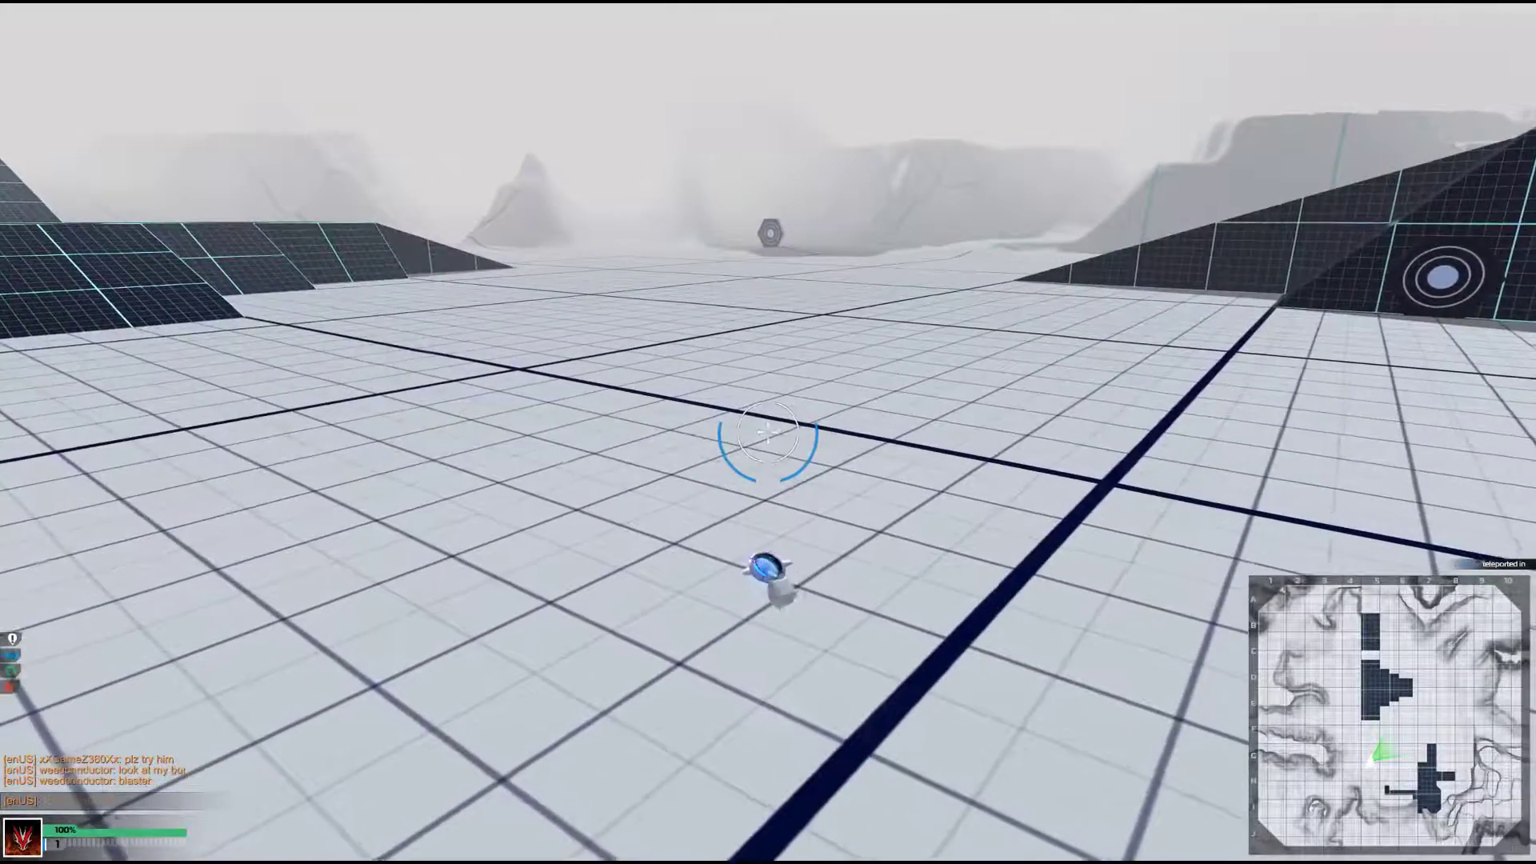
{"action": "key", "text": "a"}
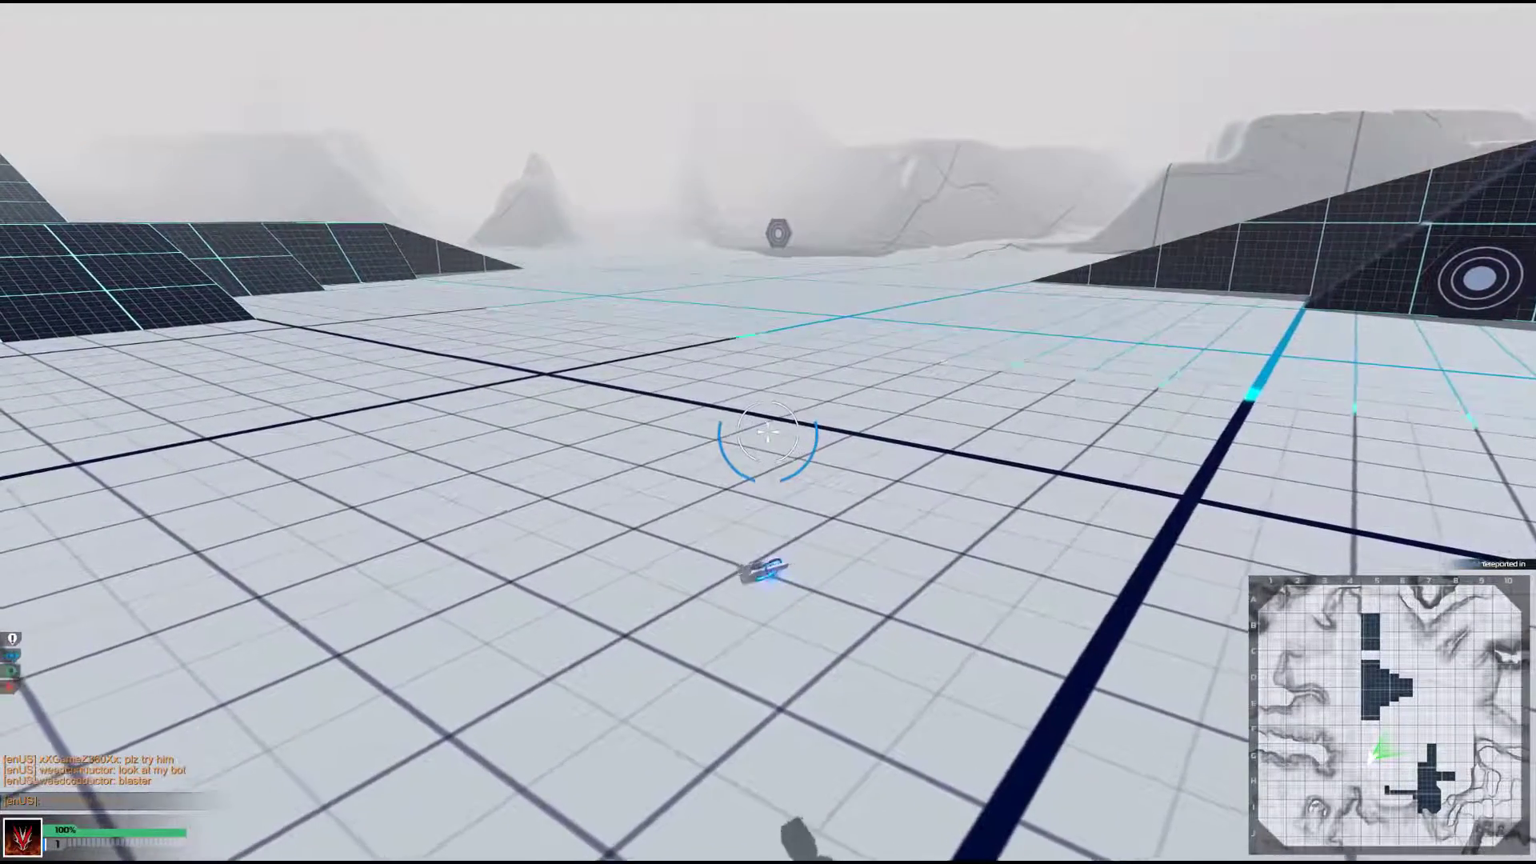
{"action": "key", "text": "Escape"}
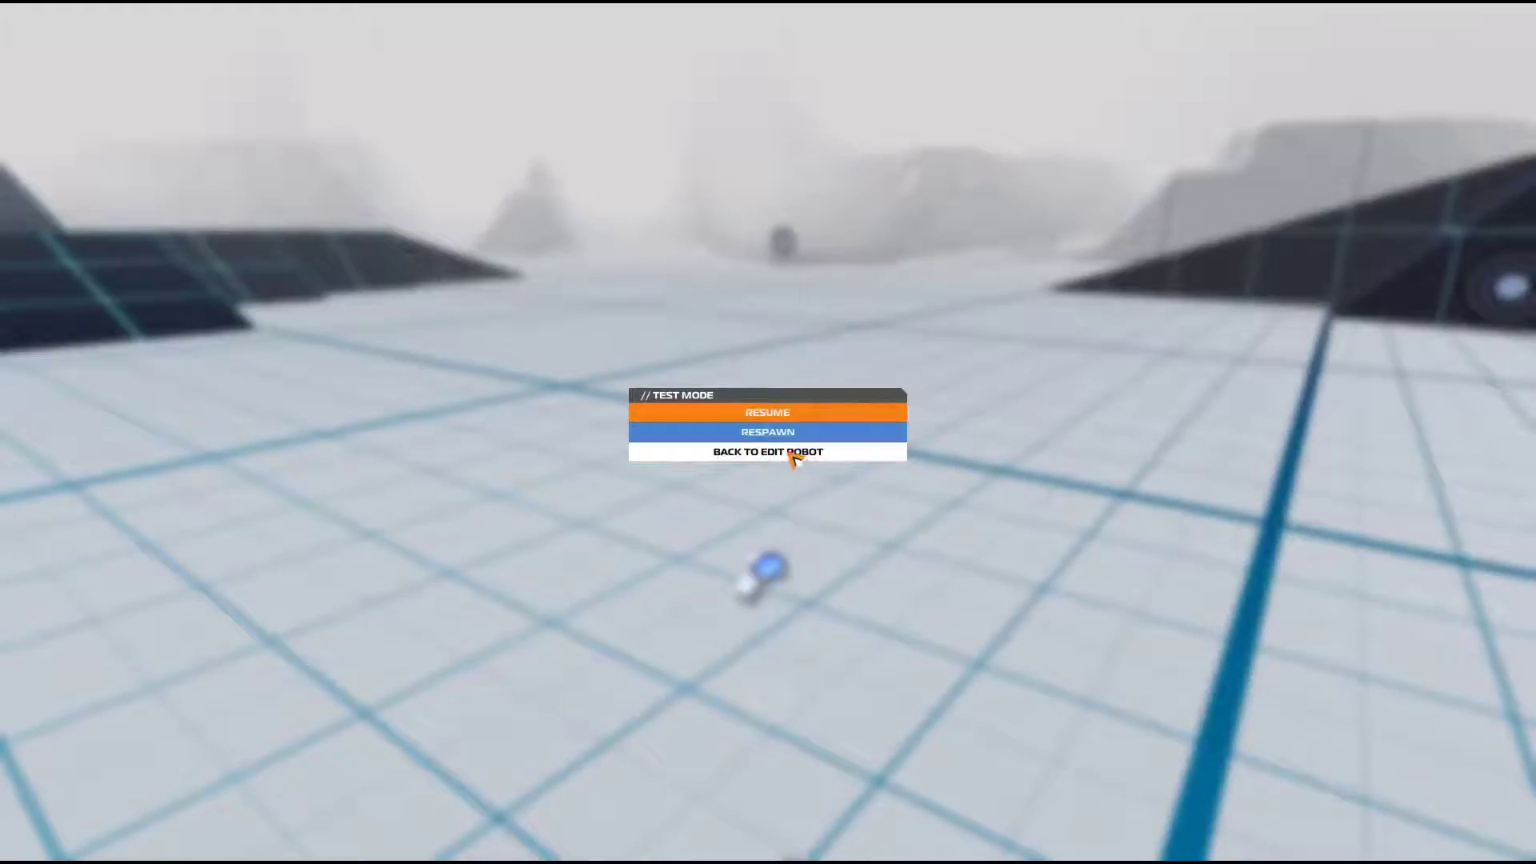
{"action": "left_click", "coordinate": [792, 454]}
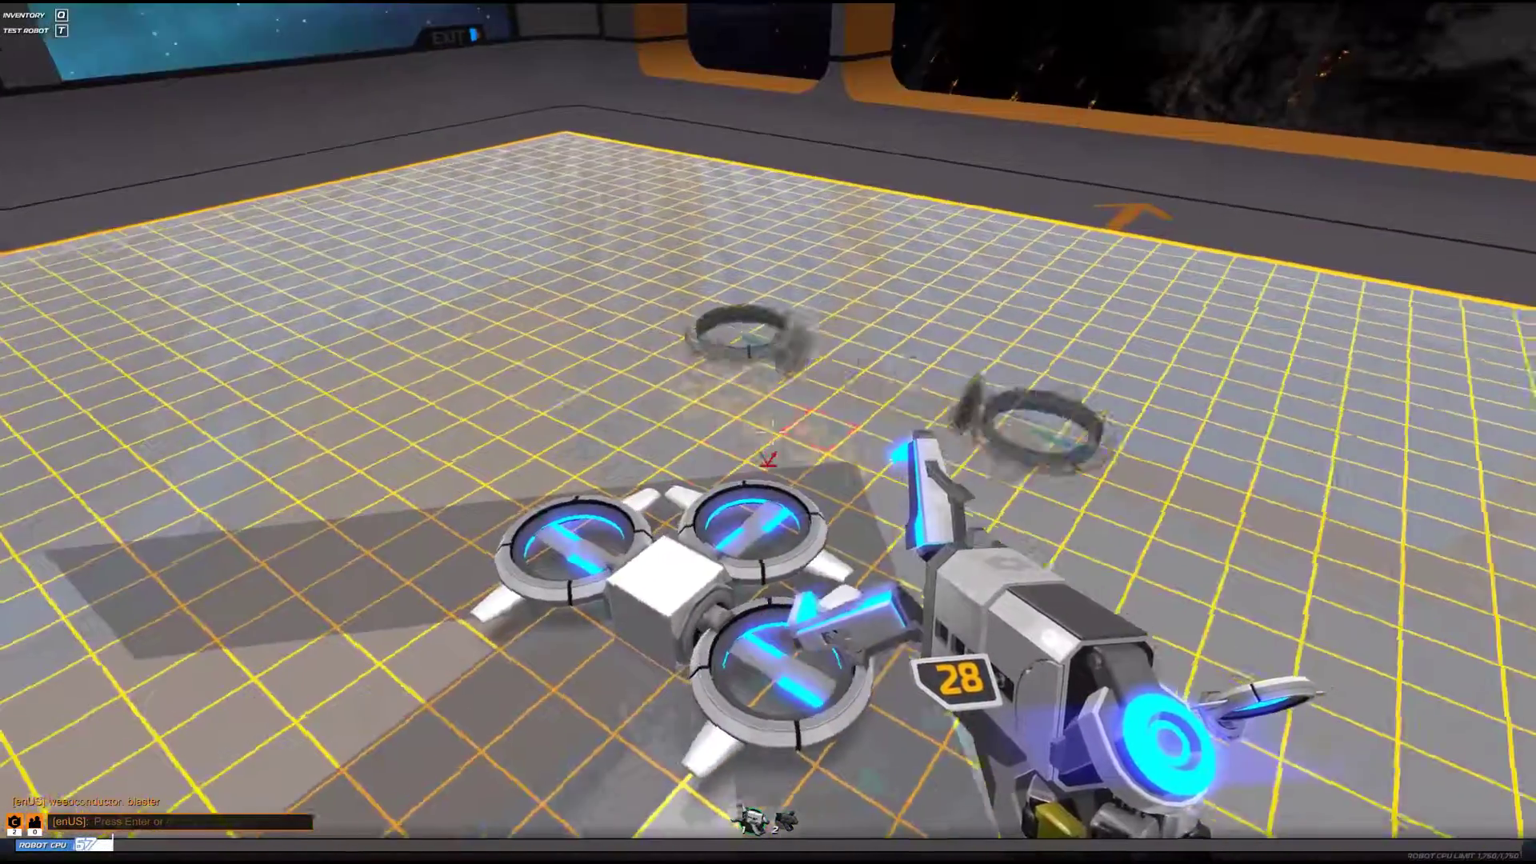
Toggle the inventory, test-drive the three-blade bot, and return to editing it.
{"action": "key", "text": "q"}
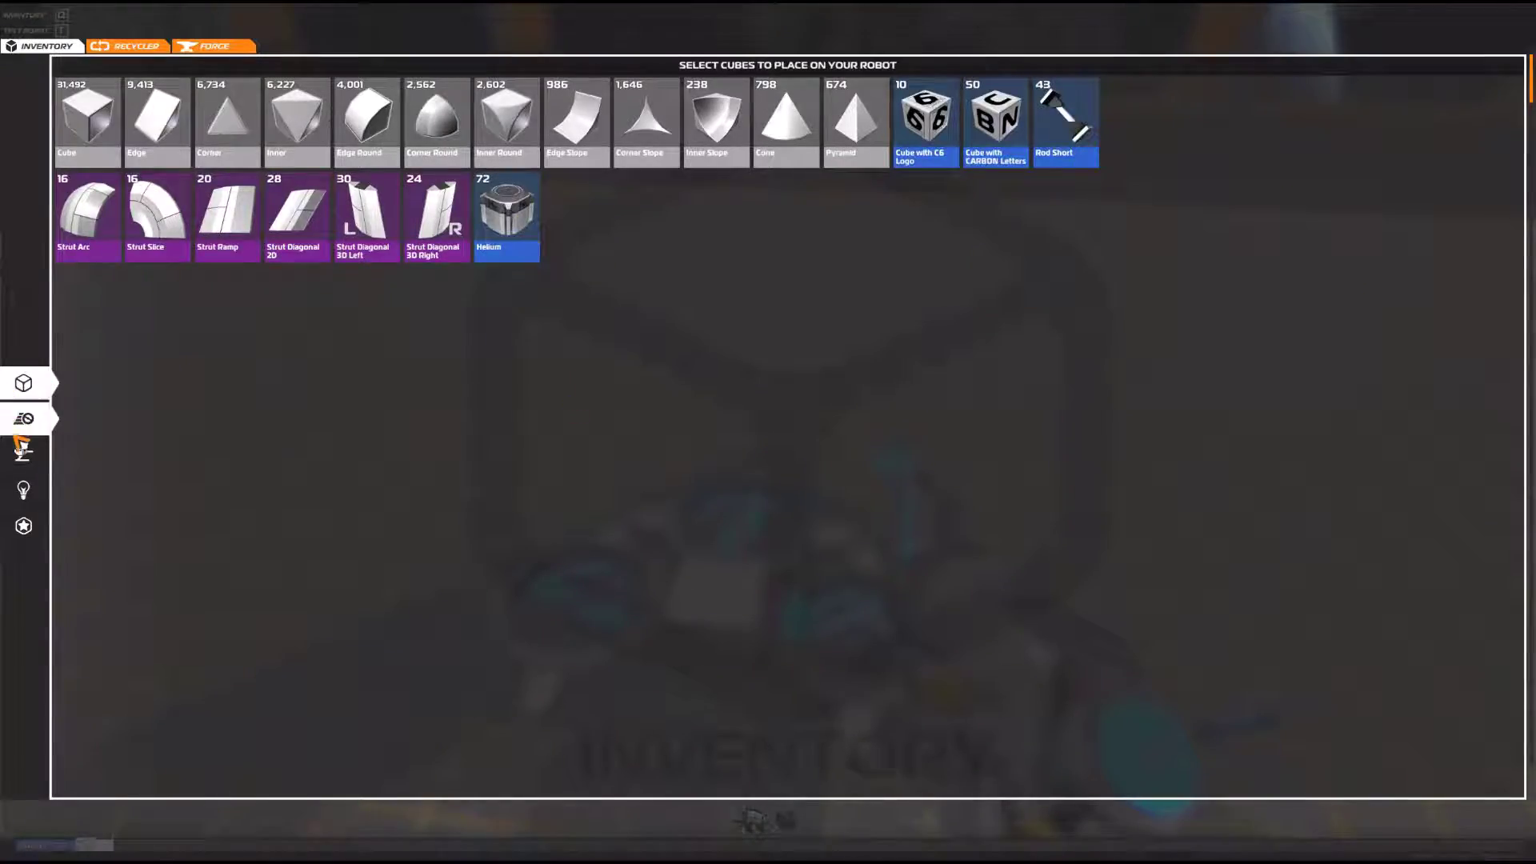
{"action": "key", "text": "q"}
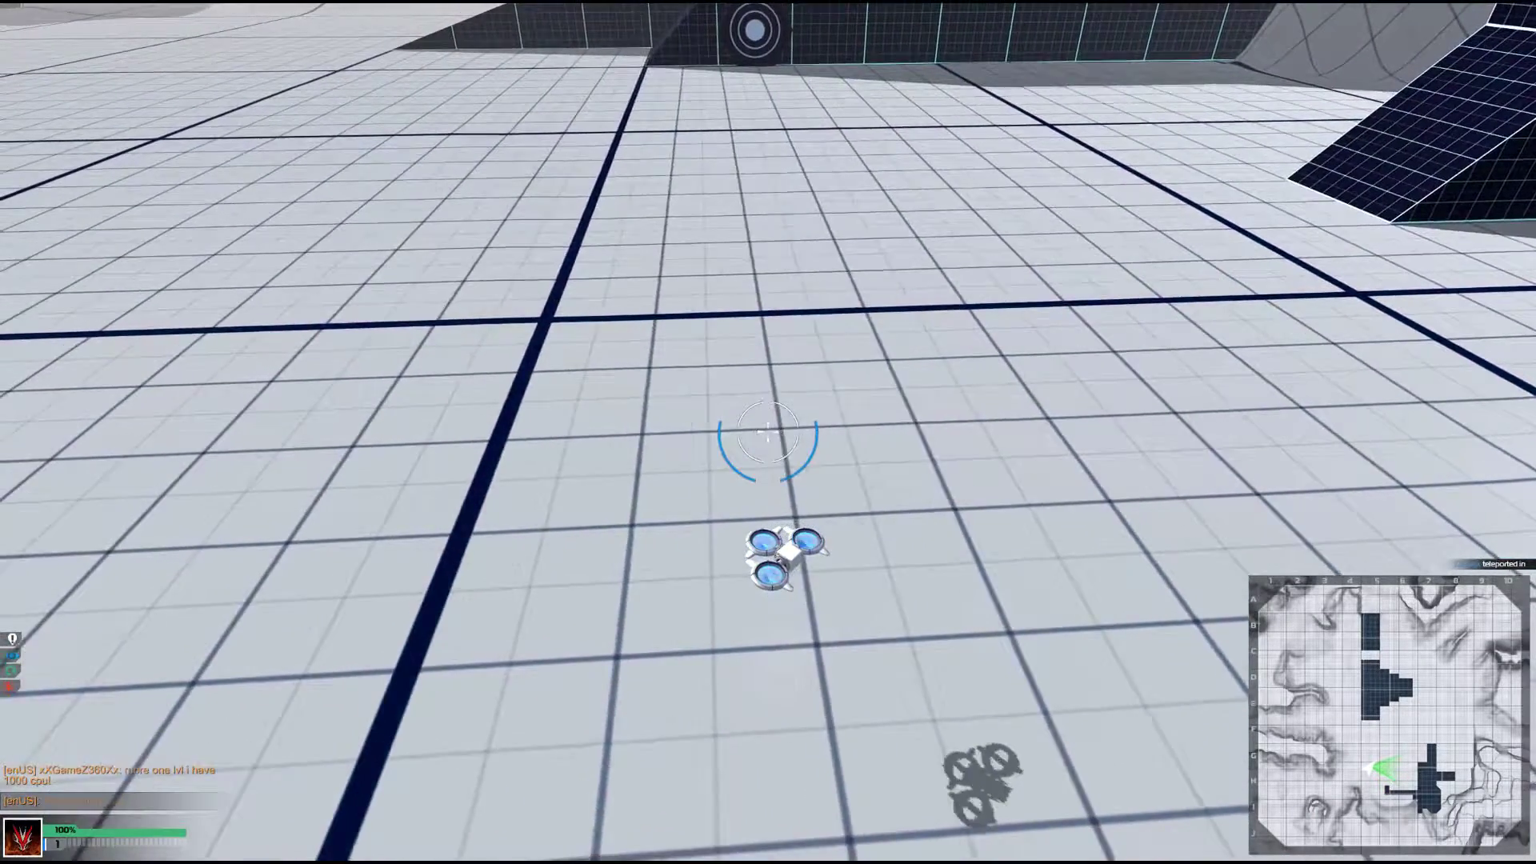
{"action": "key", "text": "Escape"}
{"action": "left_click", "coordinate": [798, 462]}
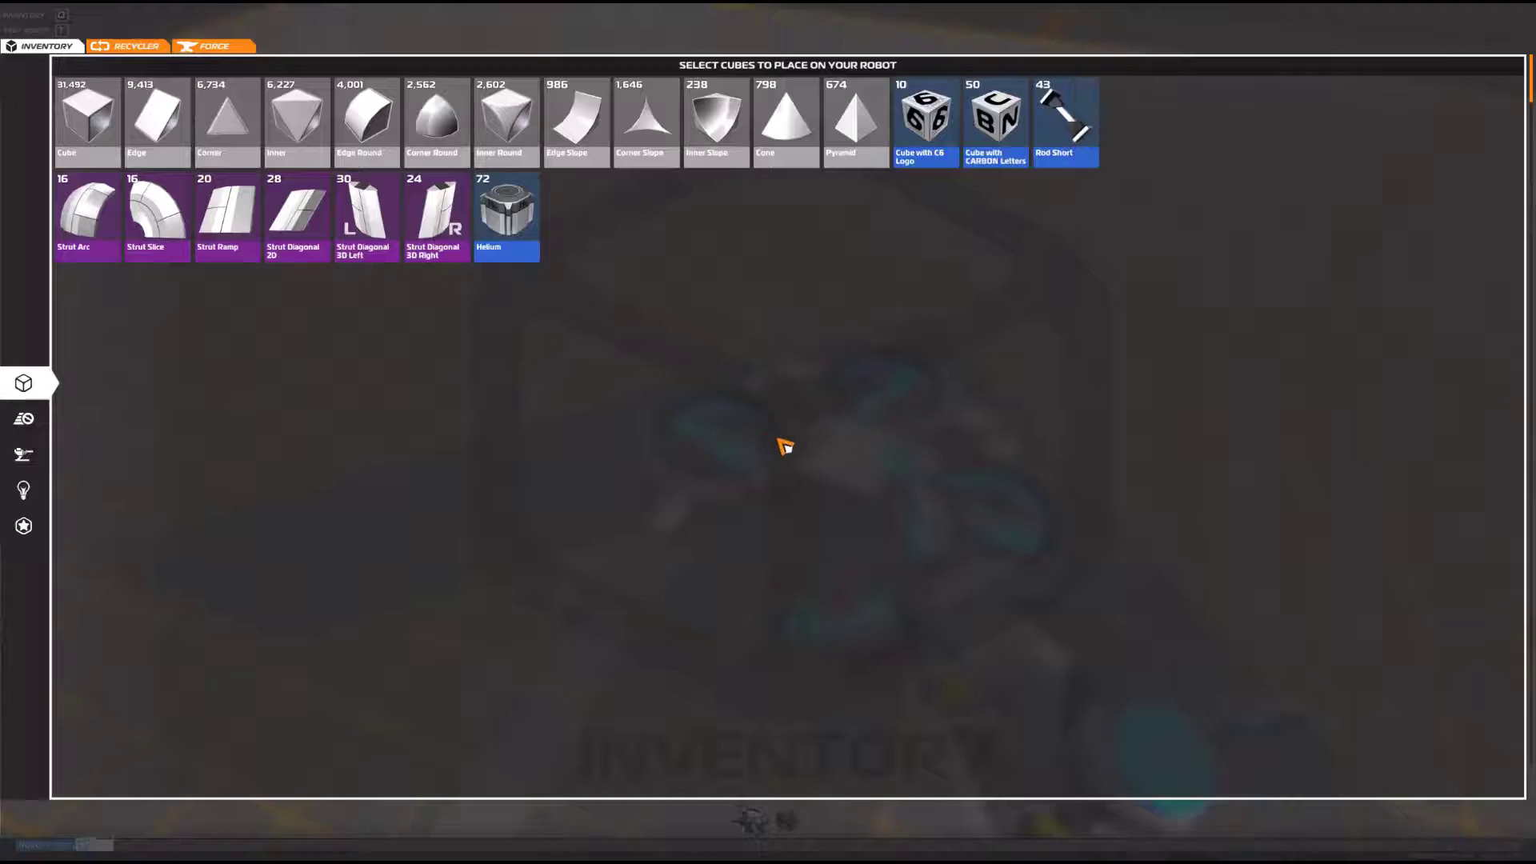
Place a hexagonal special module from the inventory onto the bot and launch a test.
{"action": "left_click", "coordinate": [24, 421]}
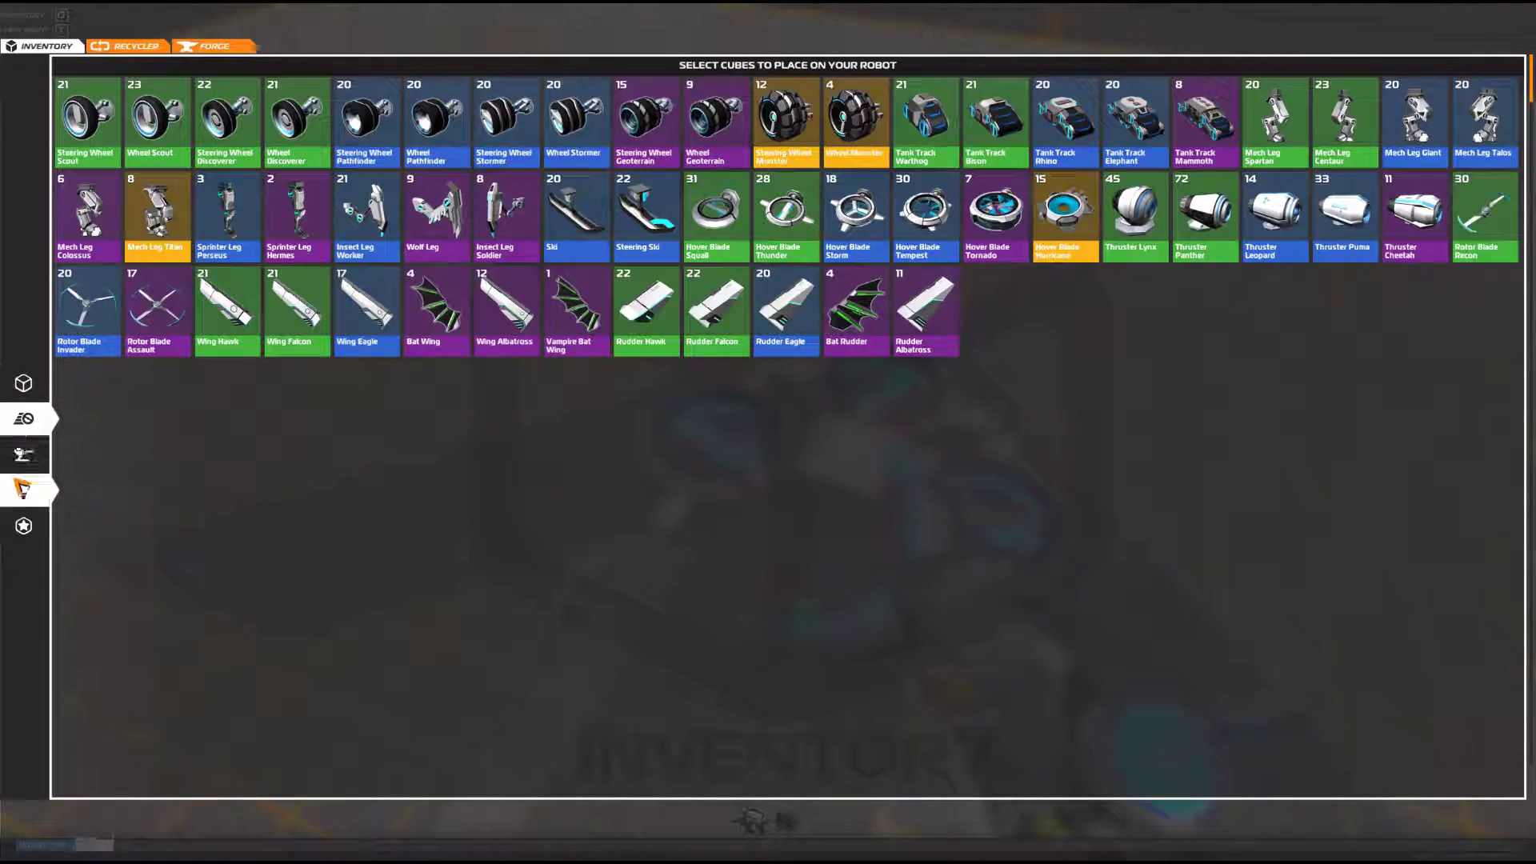
{"action": "left_click", "coordinate": [22, 489]}
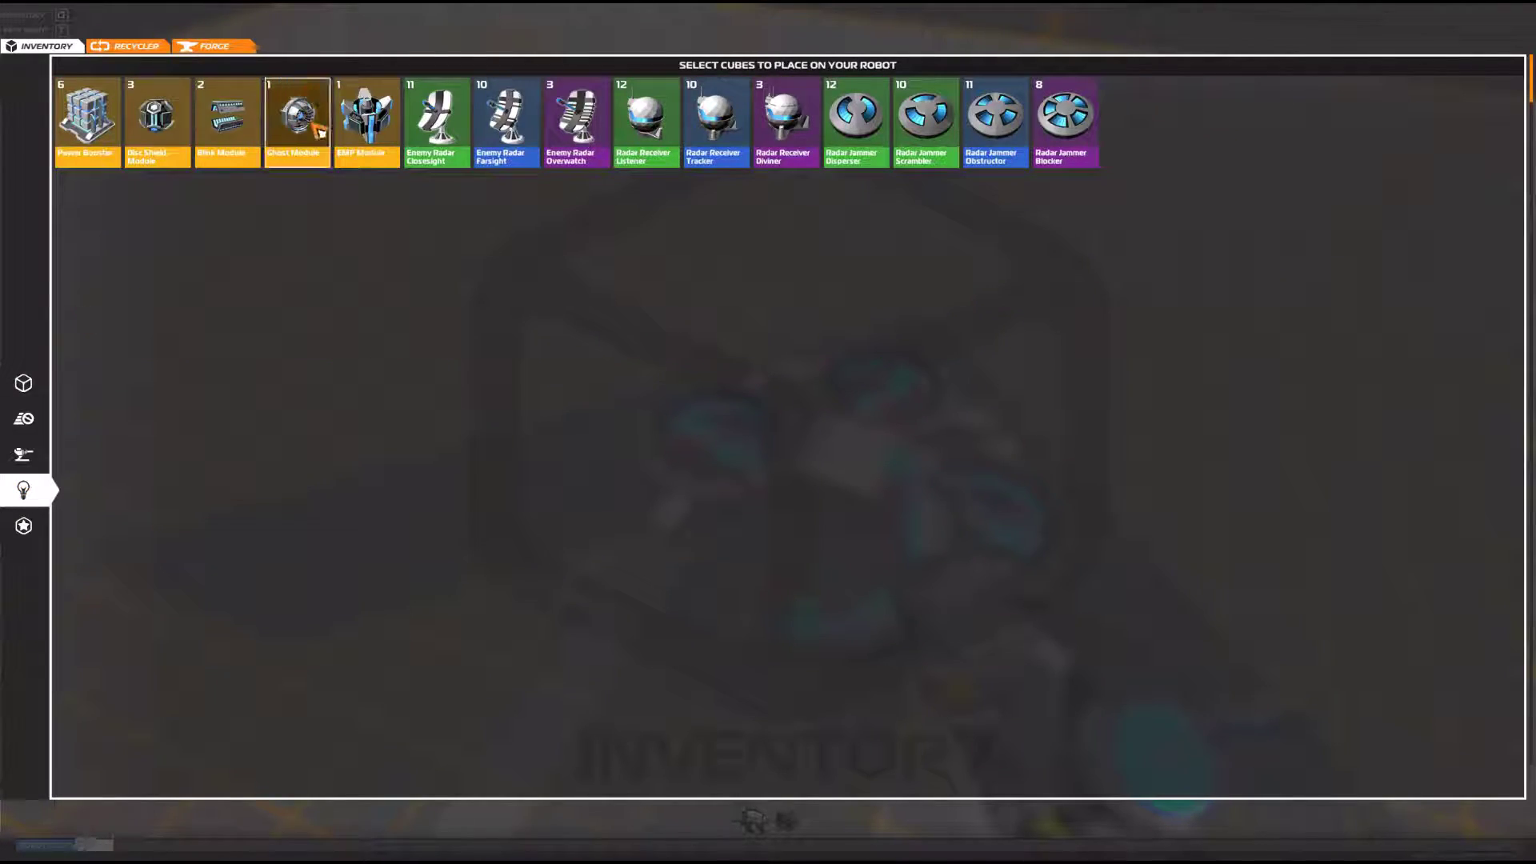
{"action": "left_click", "coordinate": [157, 121]}
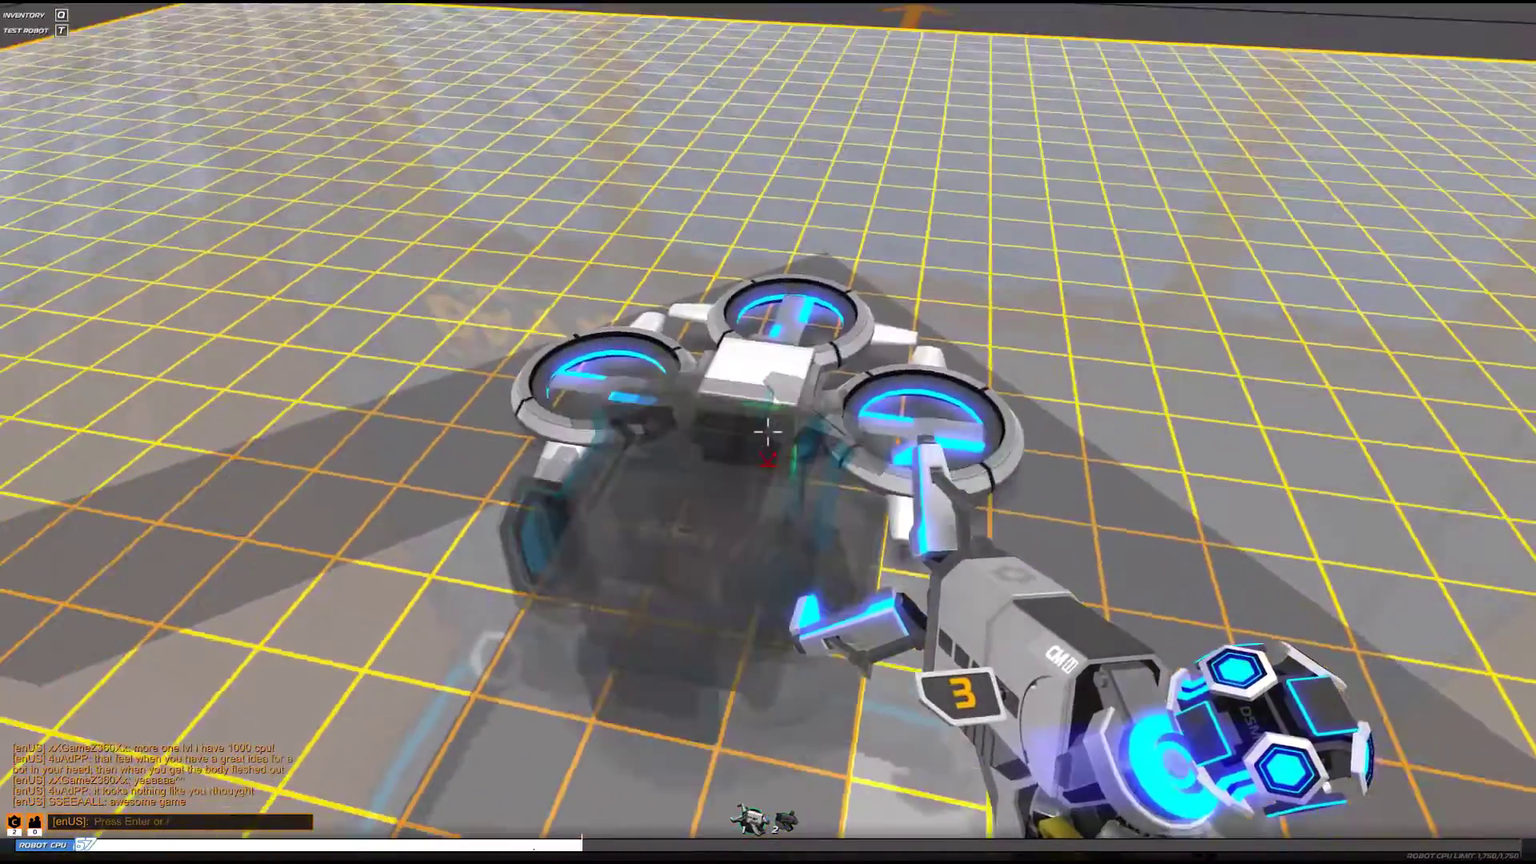
{"action": "key", "text": "2"}
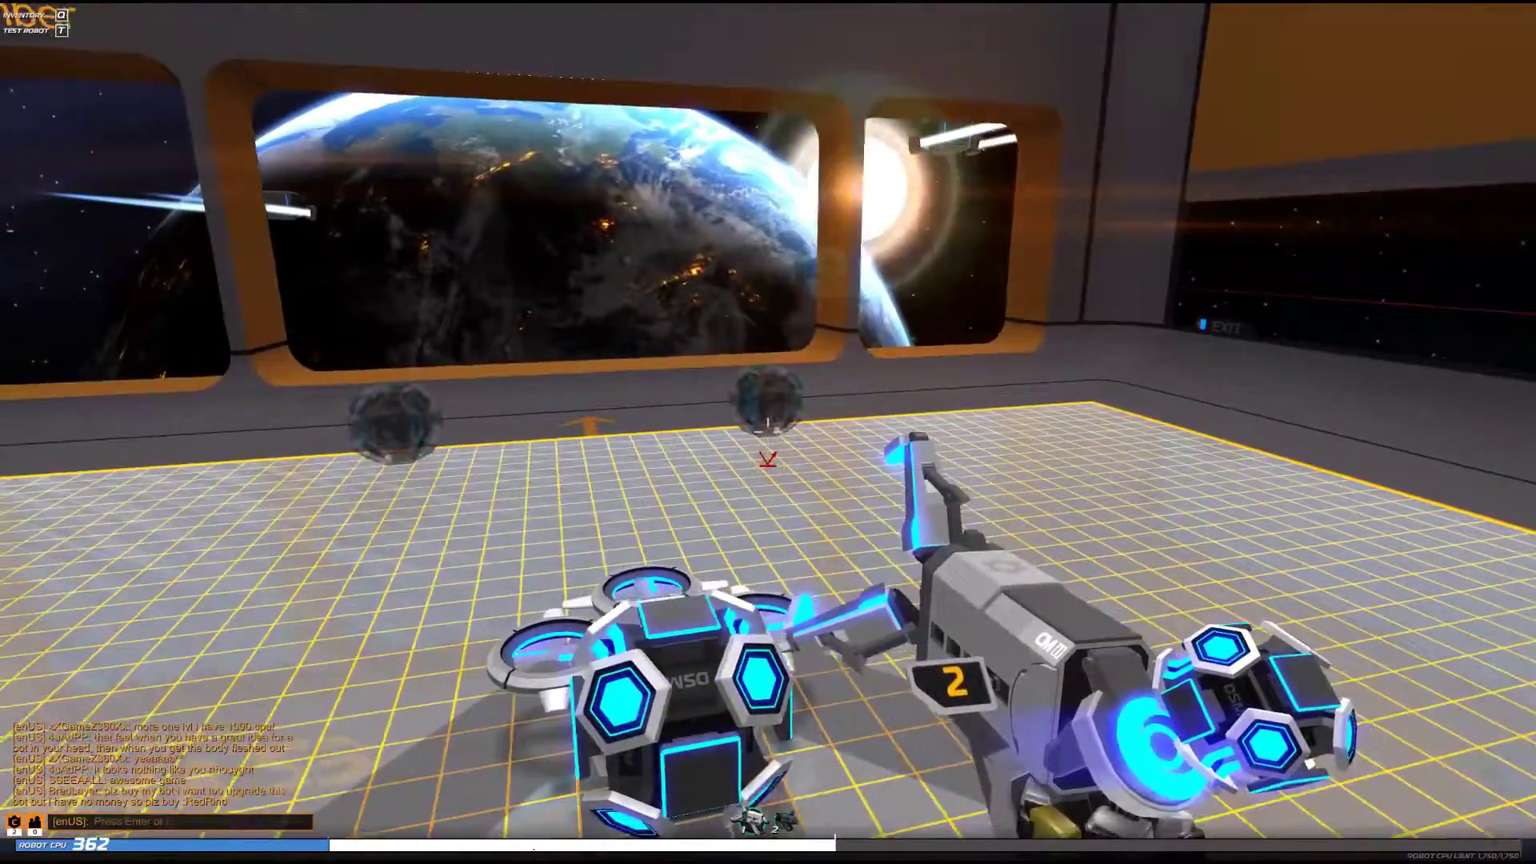
{"action": "key", "text": "t"}
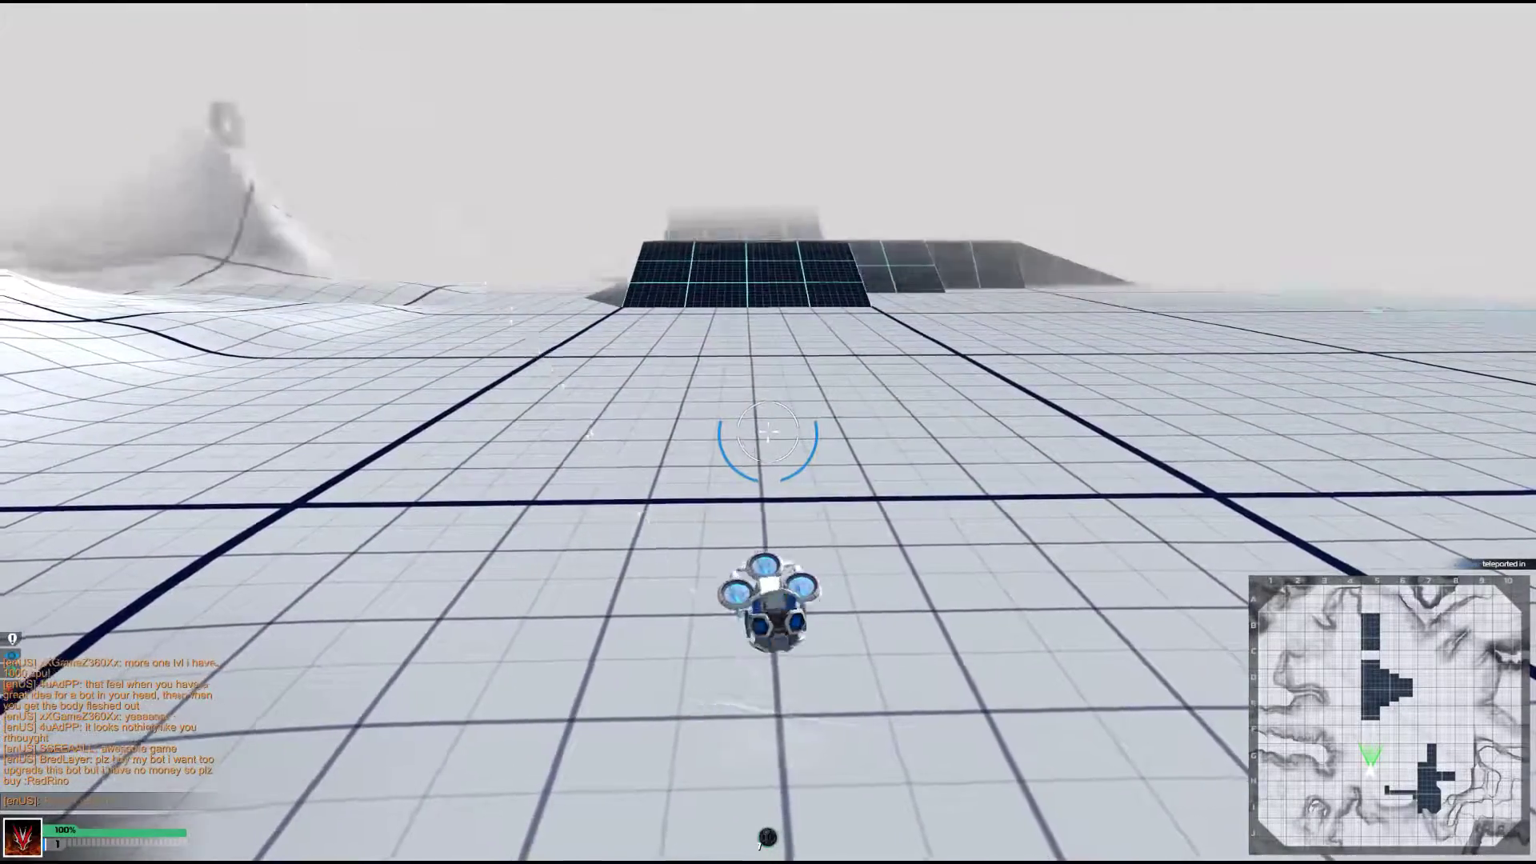
Fly the hover bot across the arena and over the dark grid platform onto the white floor.
{"action": "key", "text": "s"}
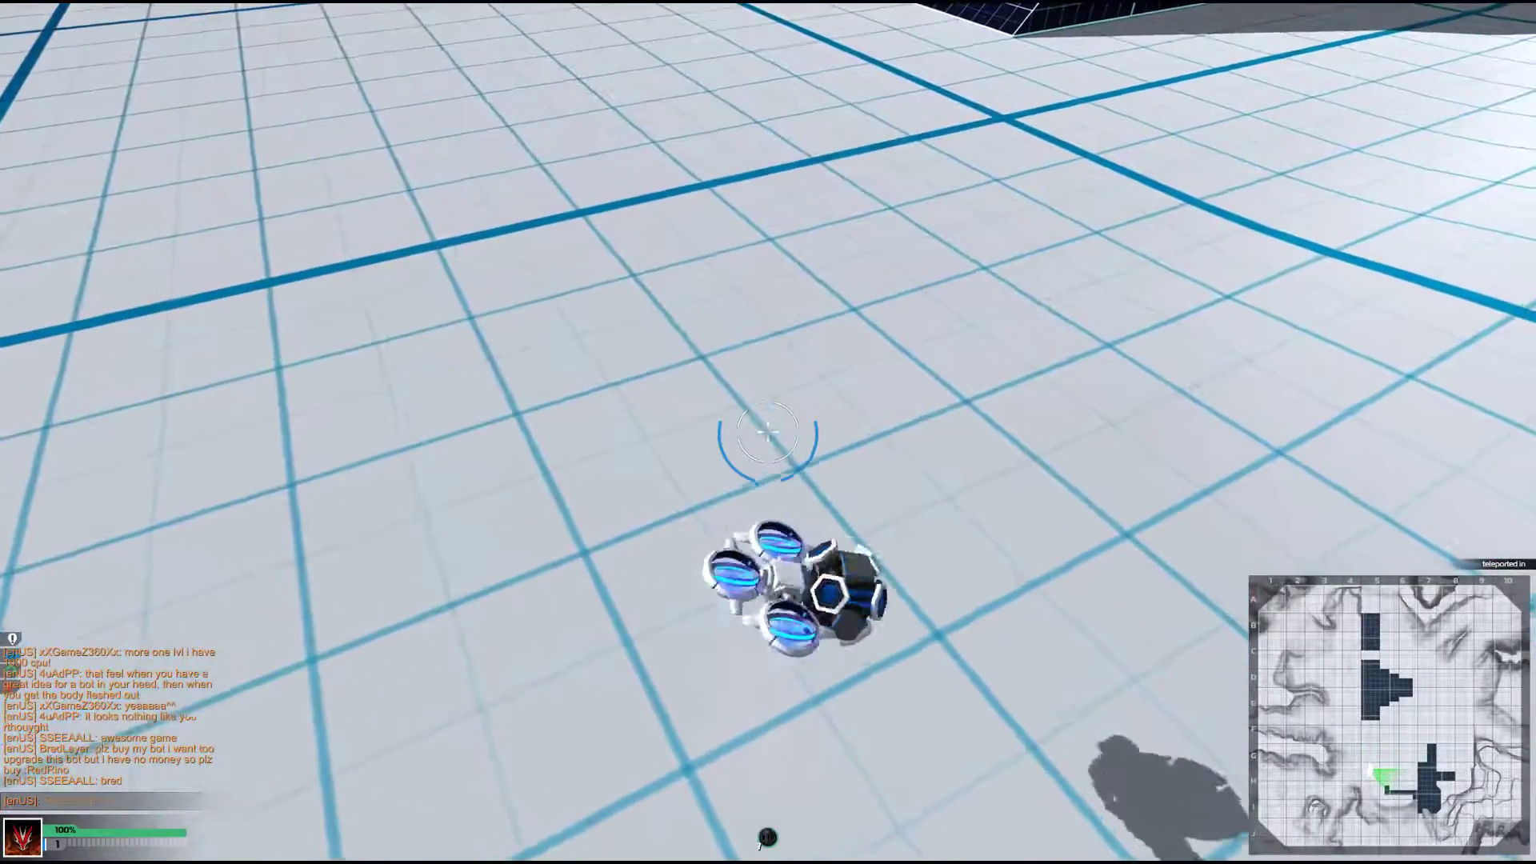
{"action": "key", "text": "w"}
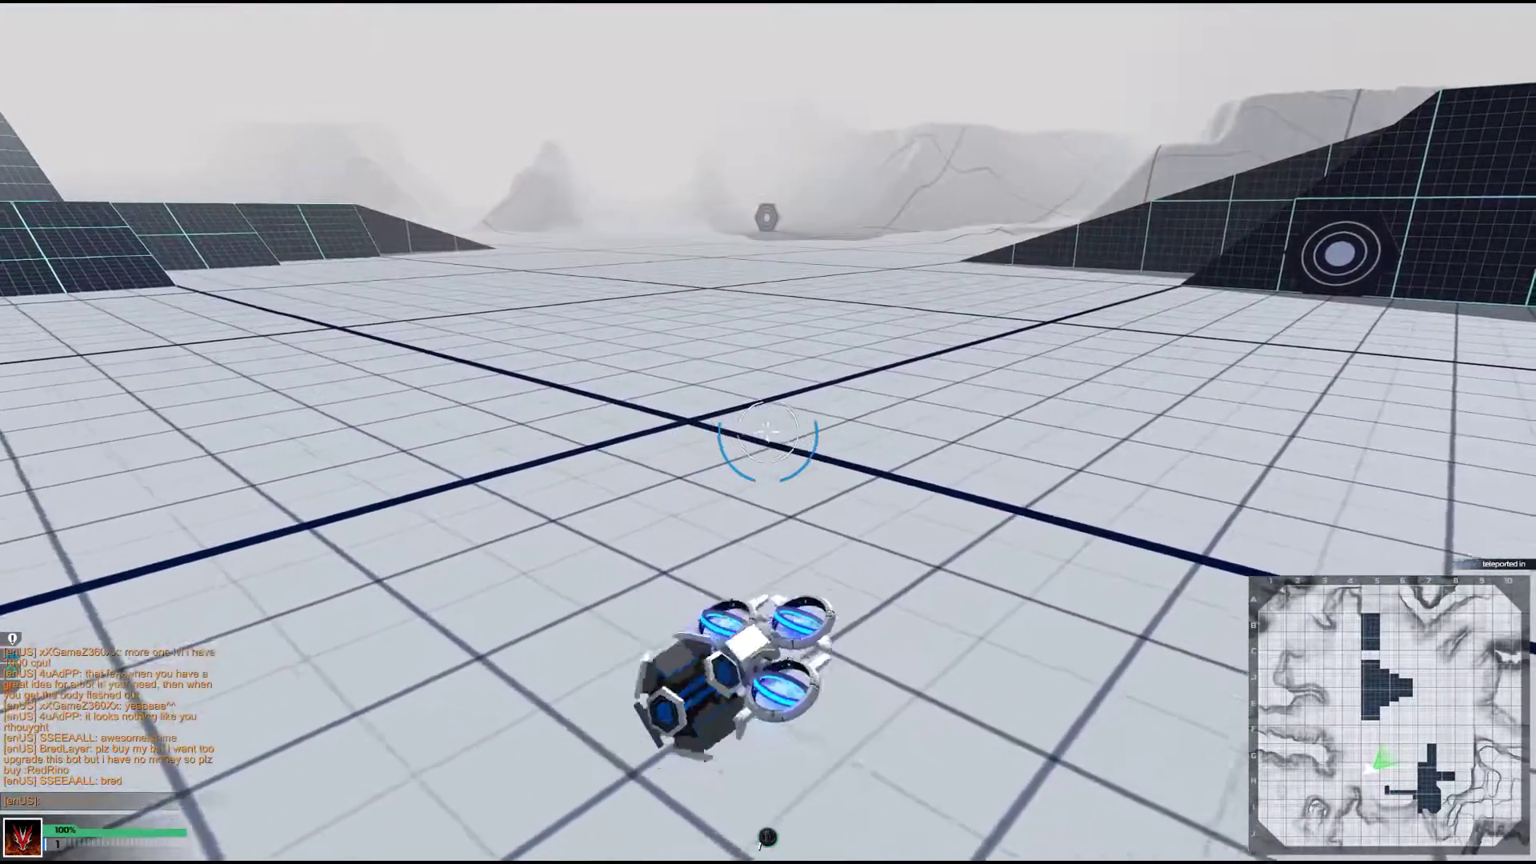
{"action": "key", "text": "d"}
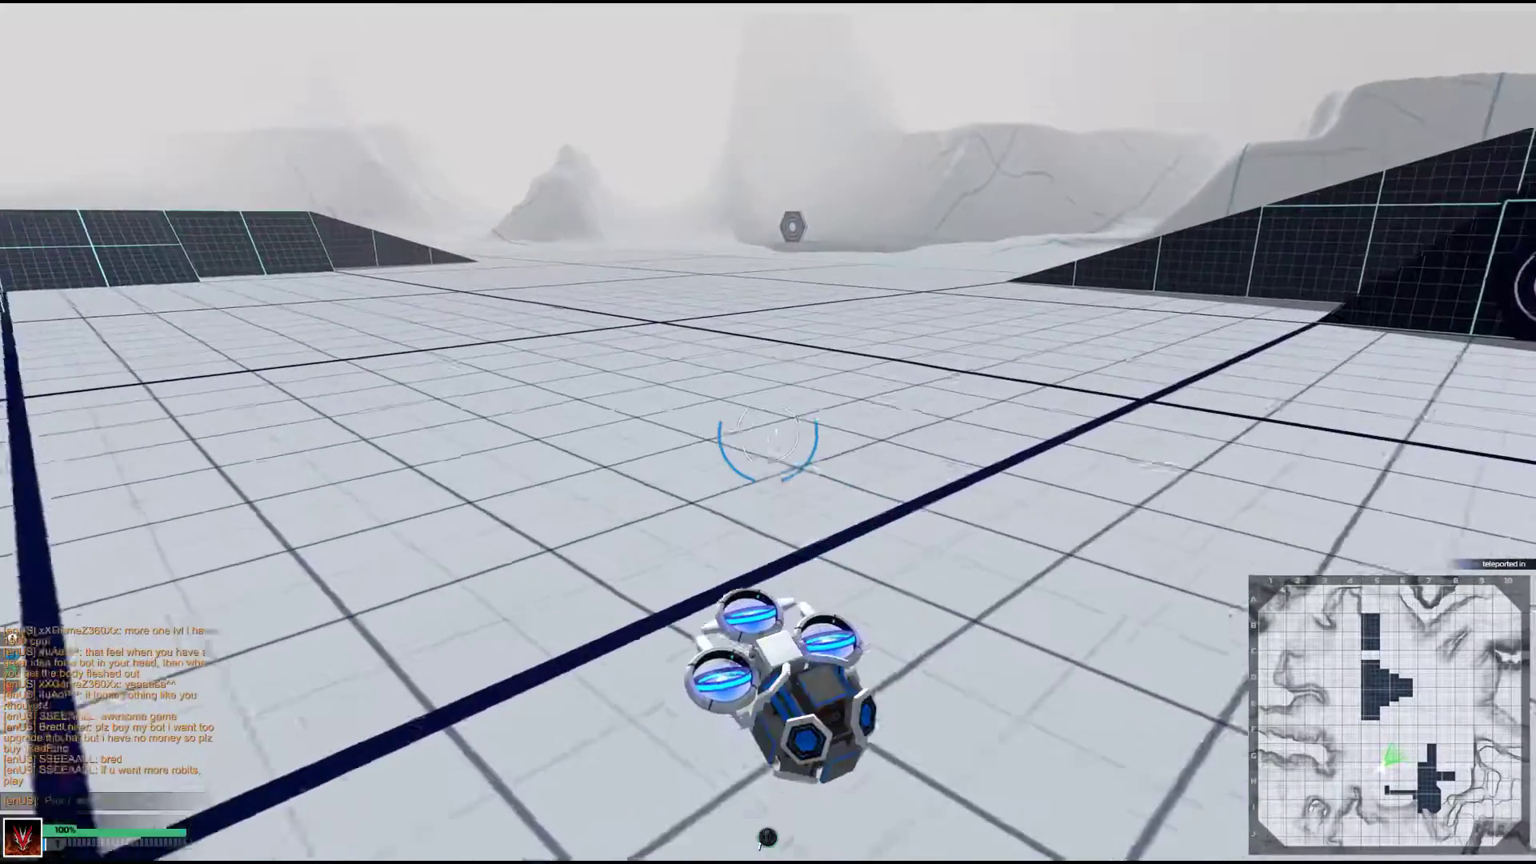
{"action": "key", "text": "a"}
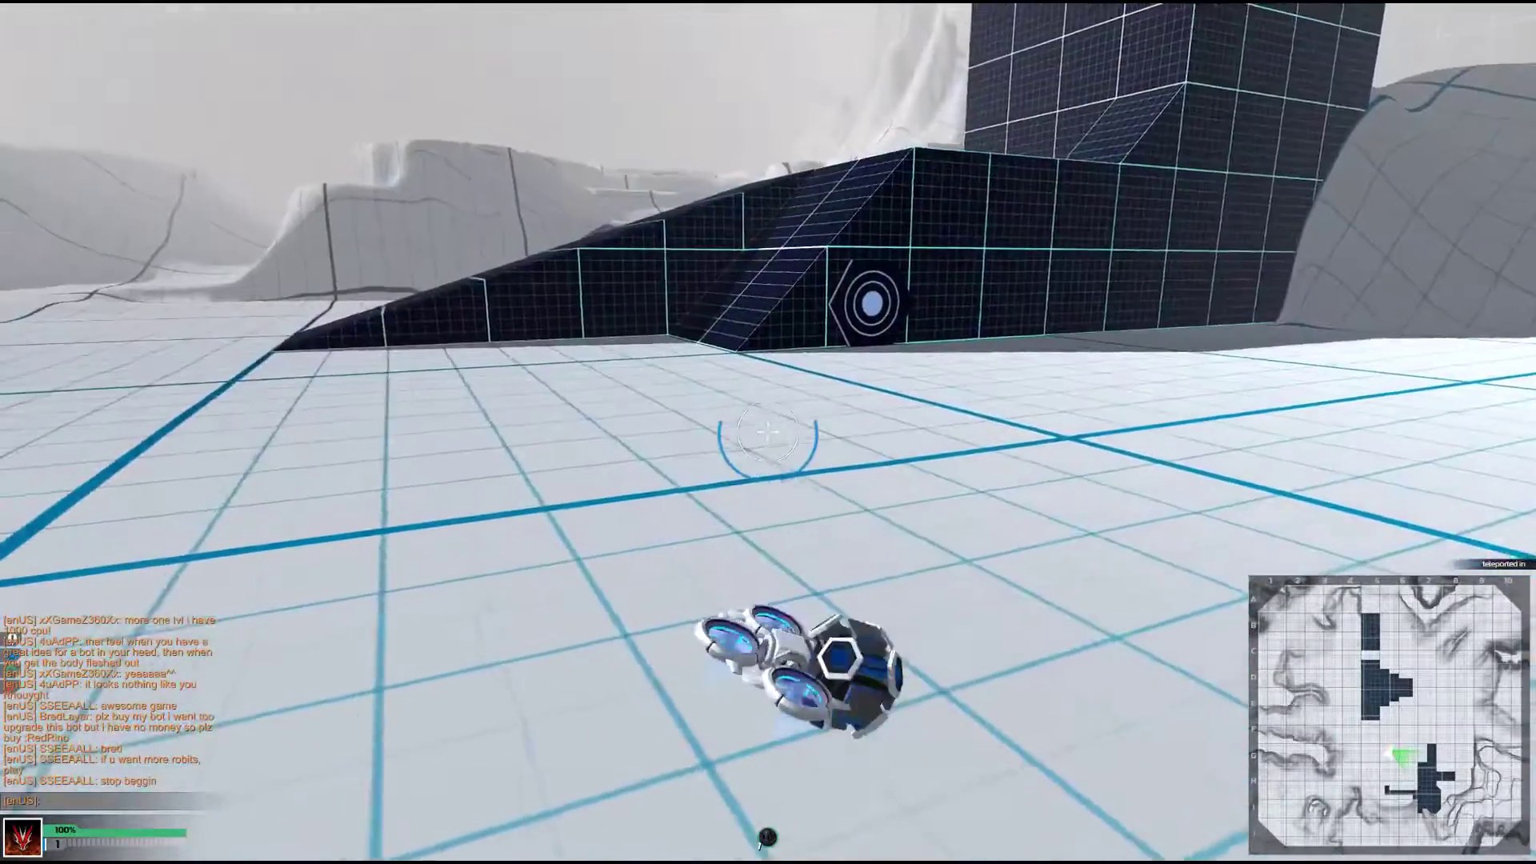
{"action": "key", "text": "w"}
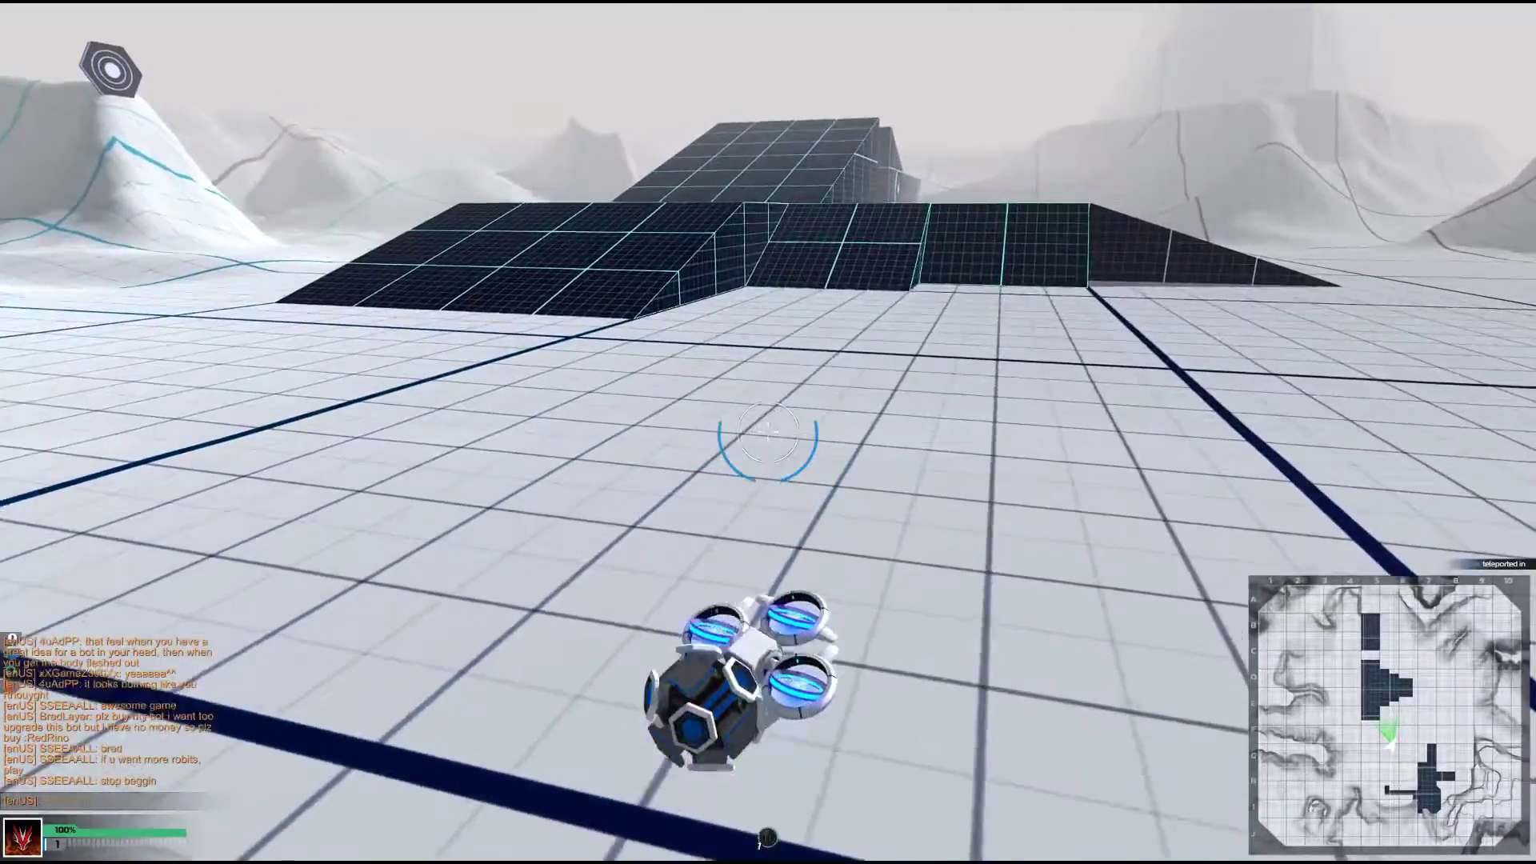
{"action": "key", "text": "w"}
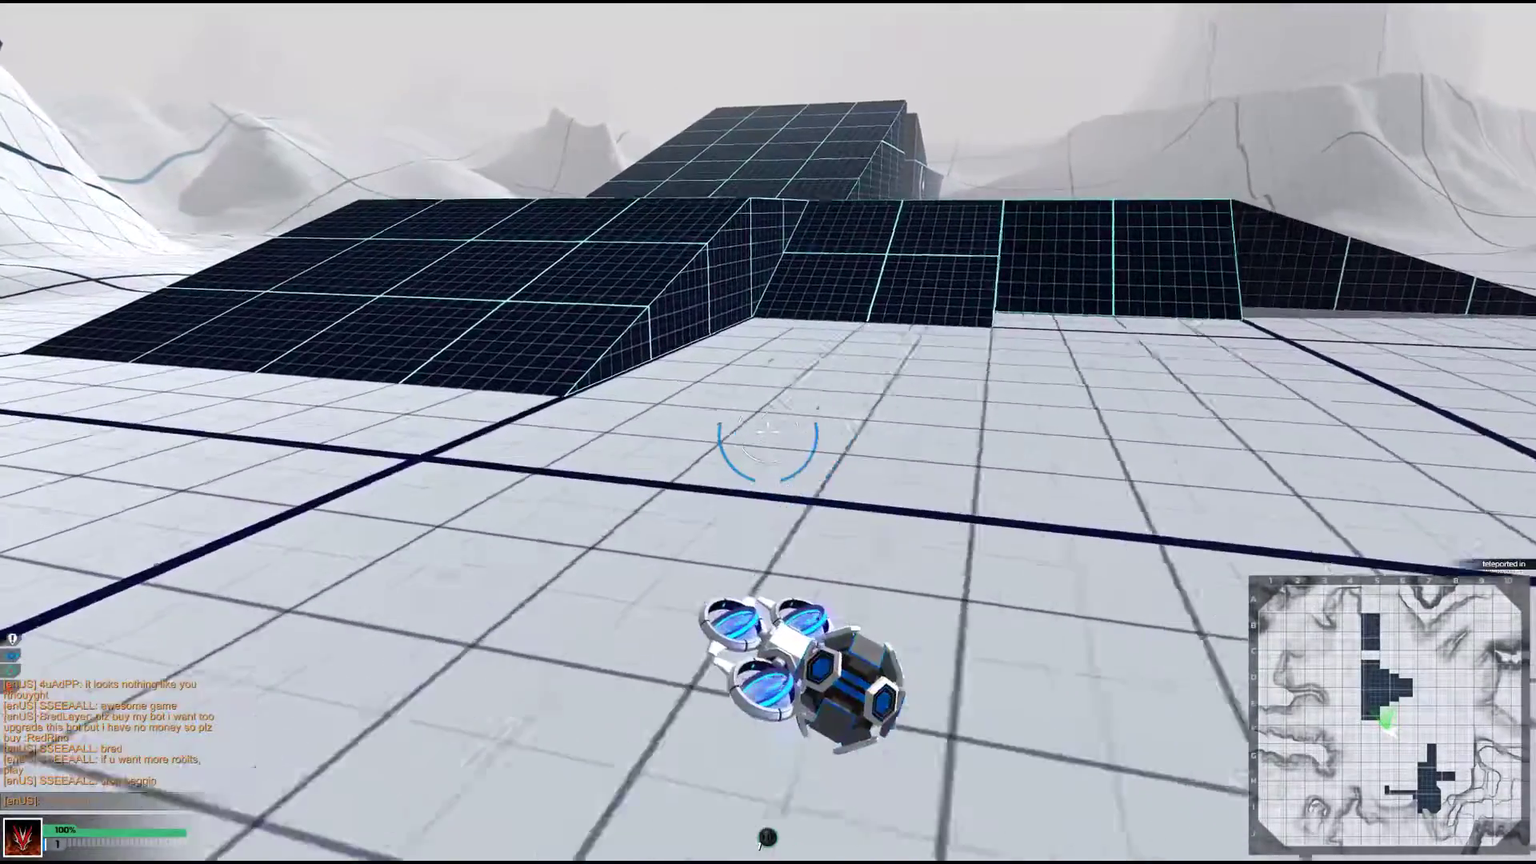
{"action": "key", "text": "w"}
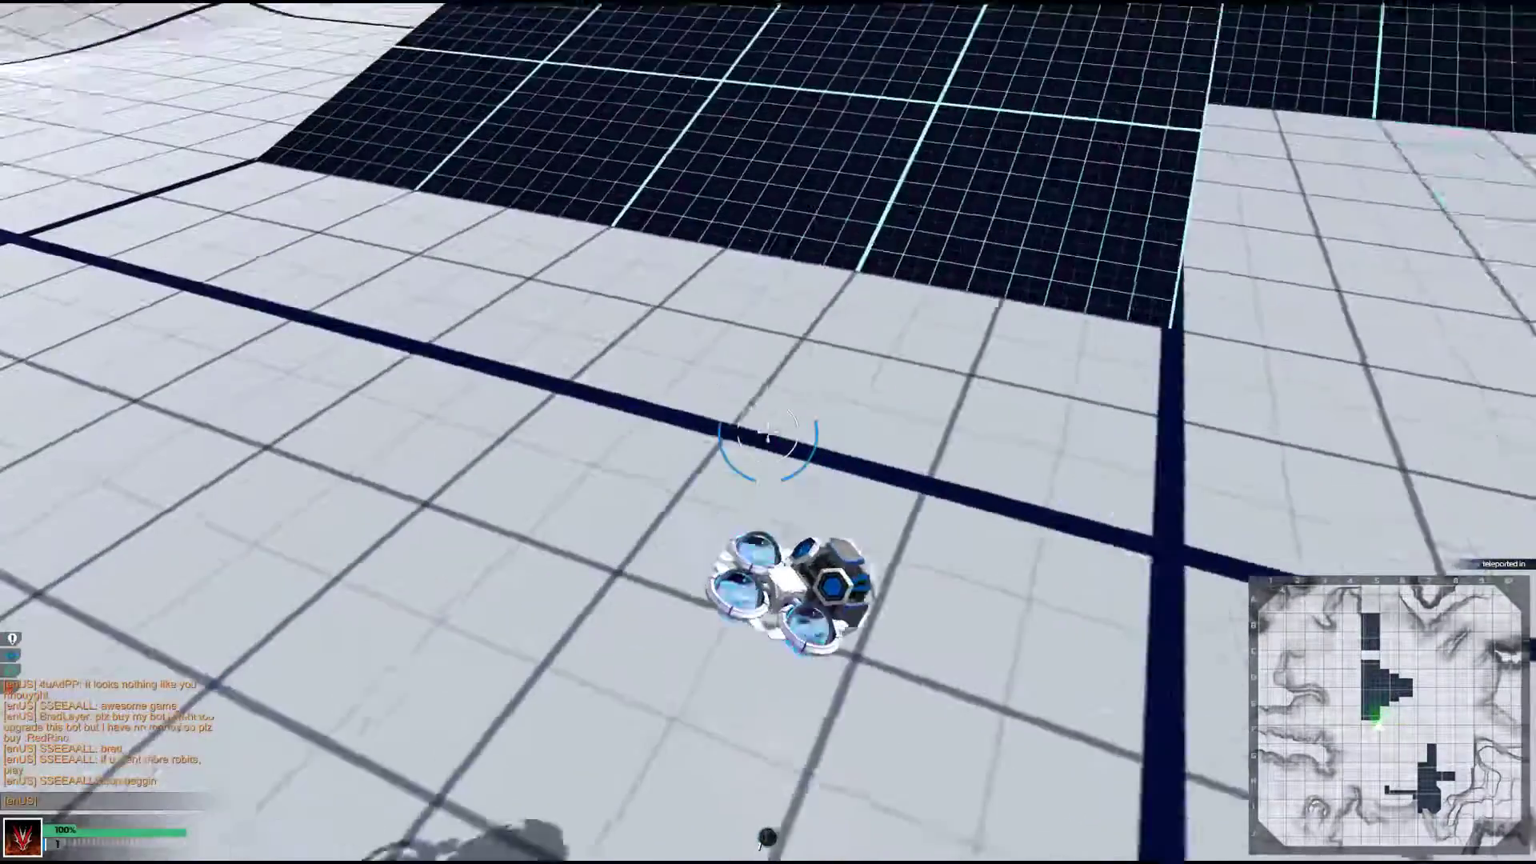
{"action": "key", "text": "w"}
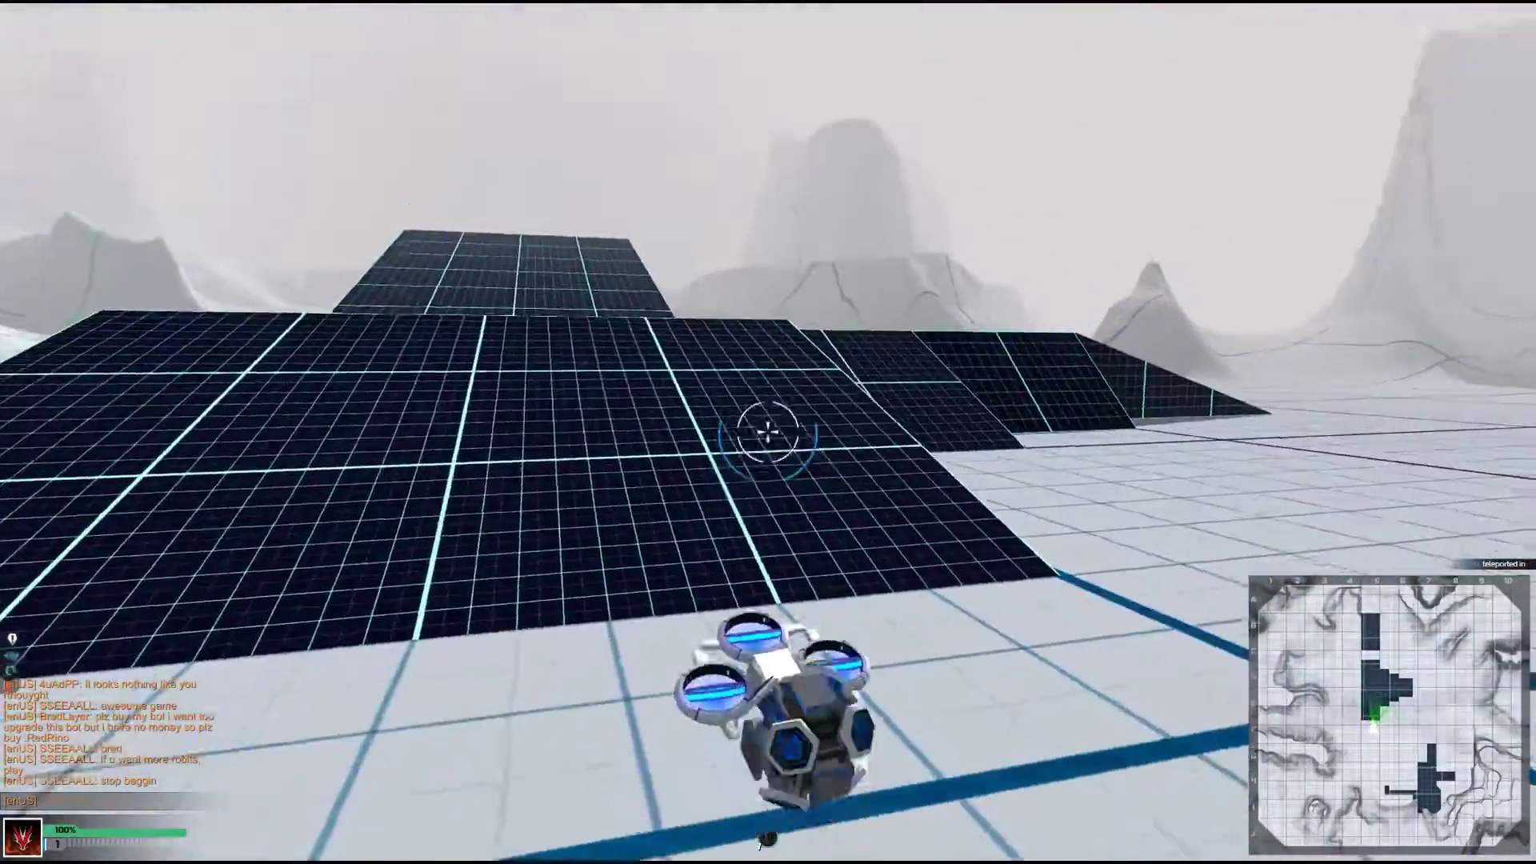
{"action": "key", "text": "w"}
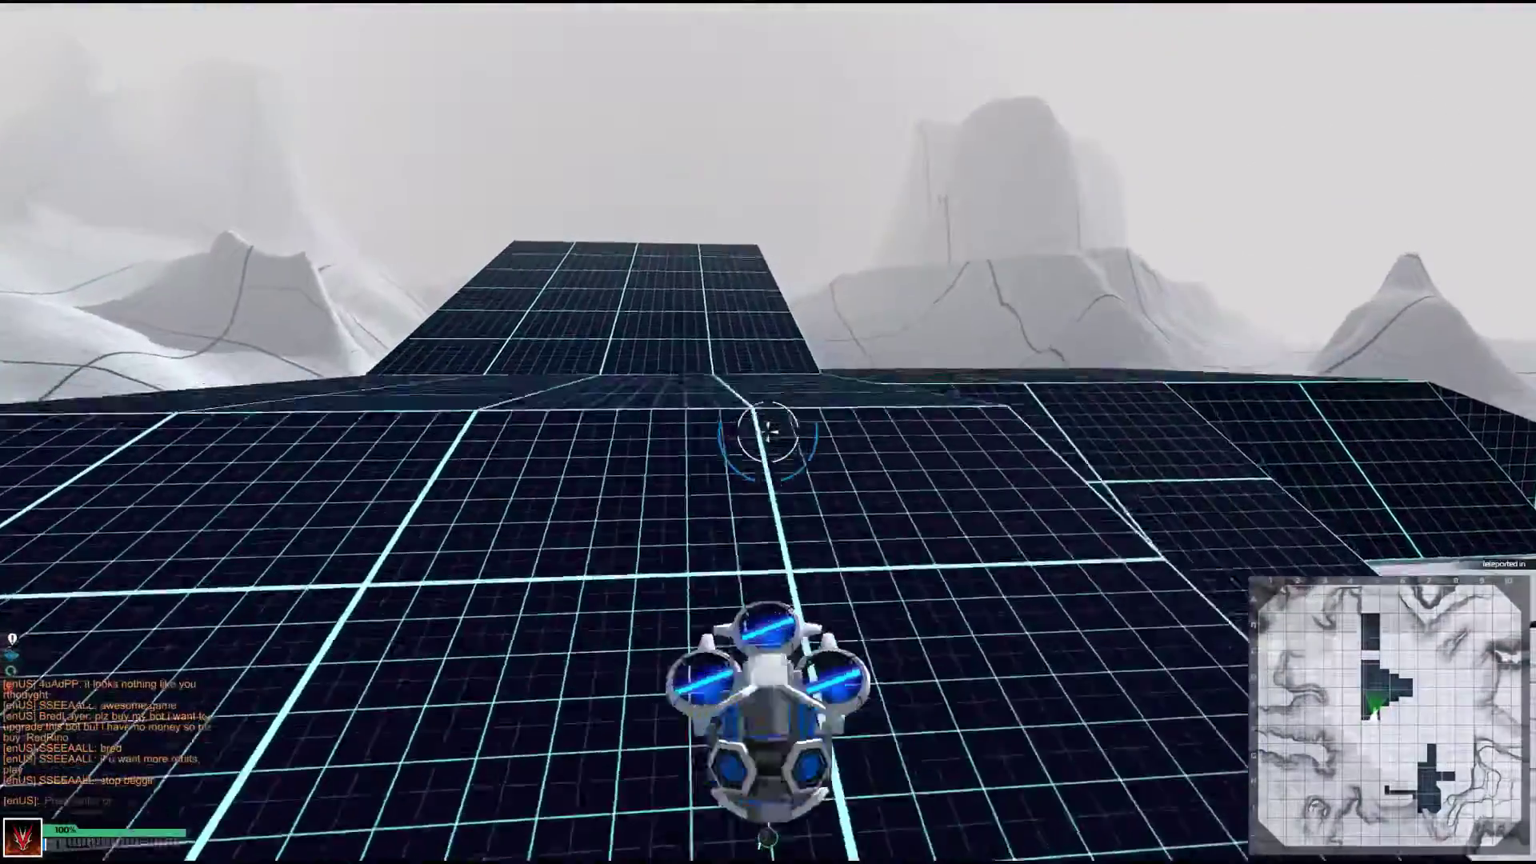
{"action": "key", "text": "w"}
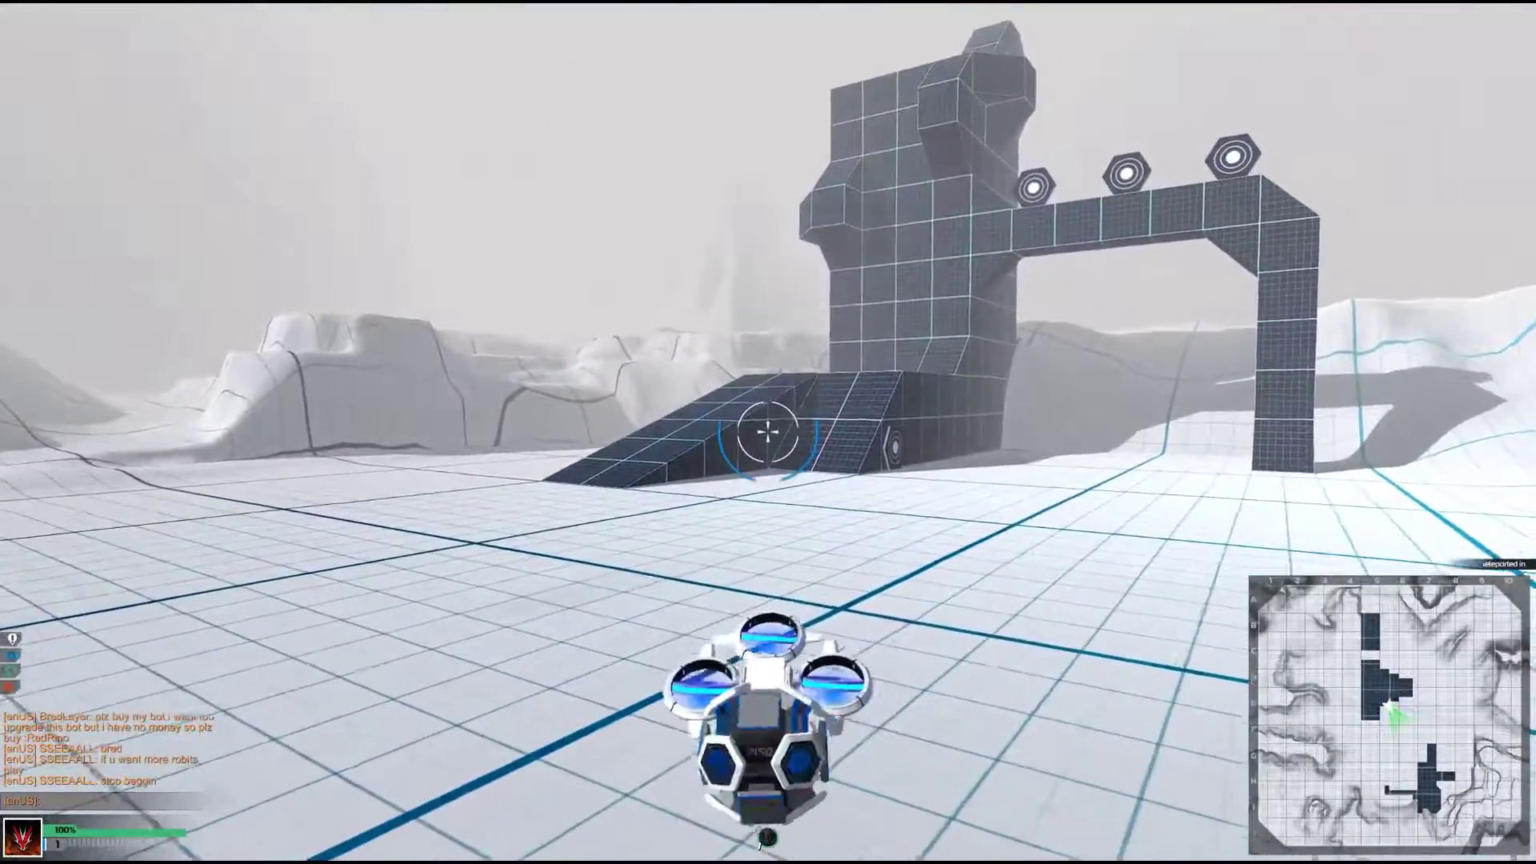
Leave test mode via Back to Edit Robot and return to the garage.
{"action": "key", "text": "Escape"}
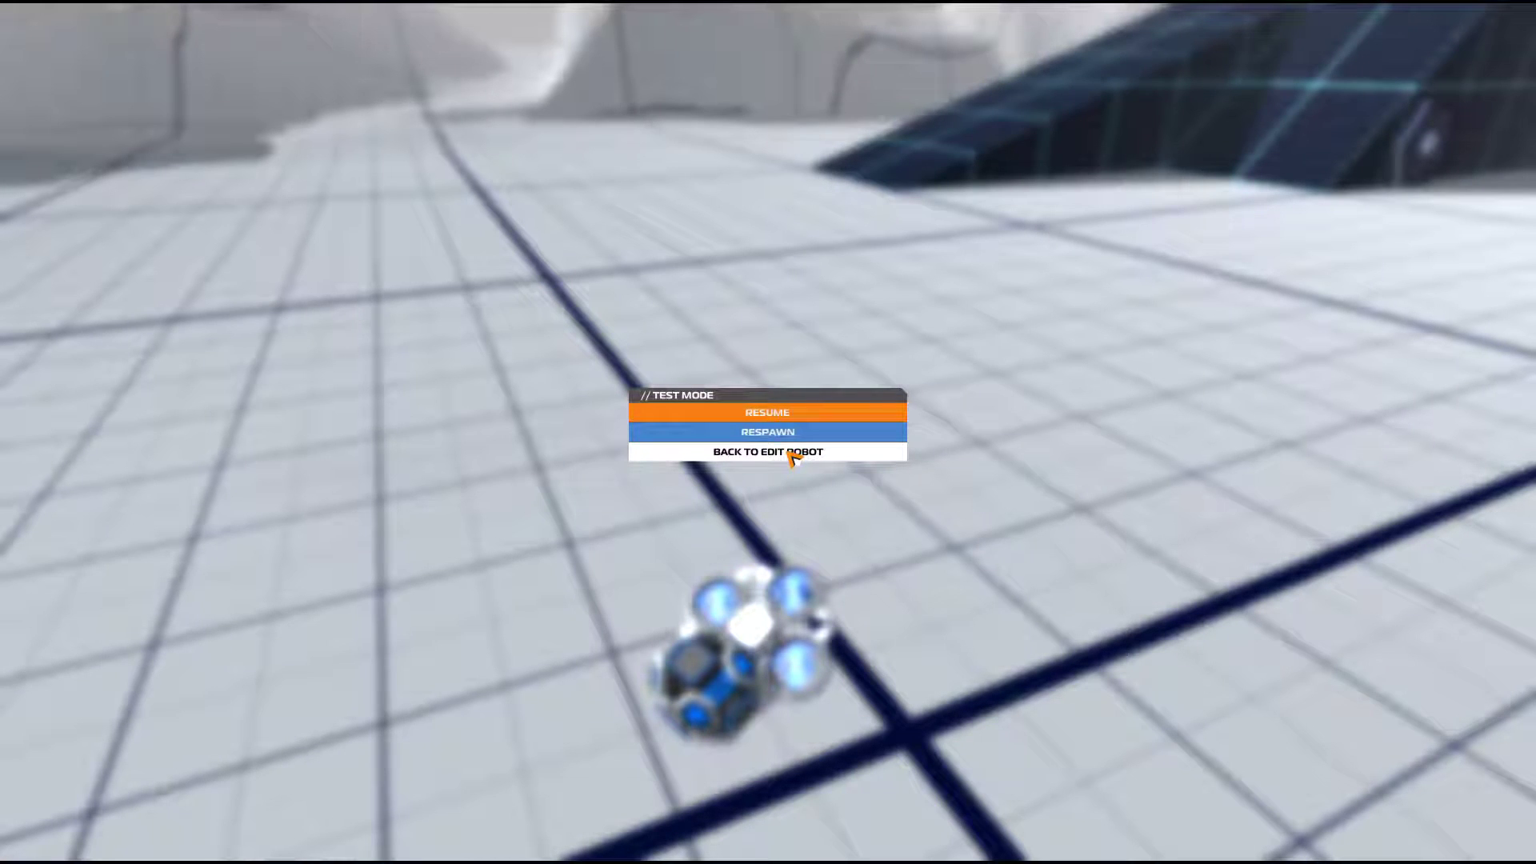
{"action": "left_click", "coordinate": [793, 457]}
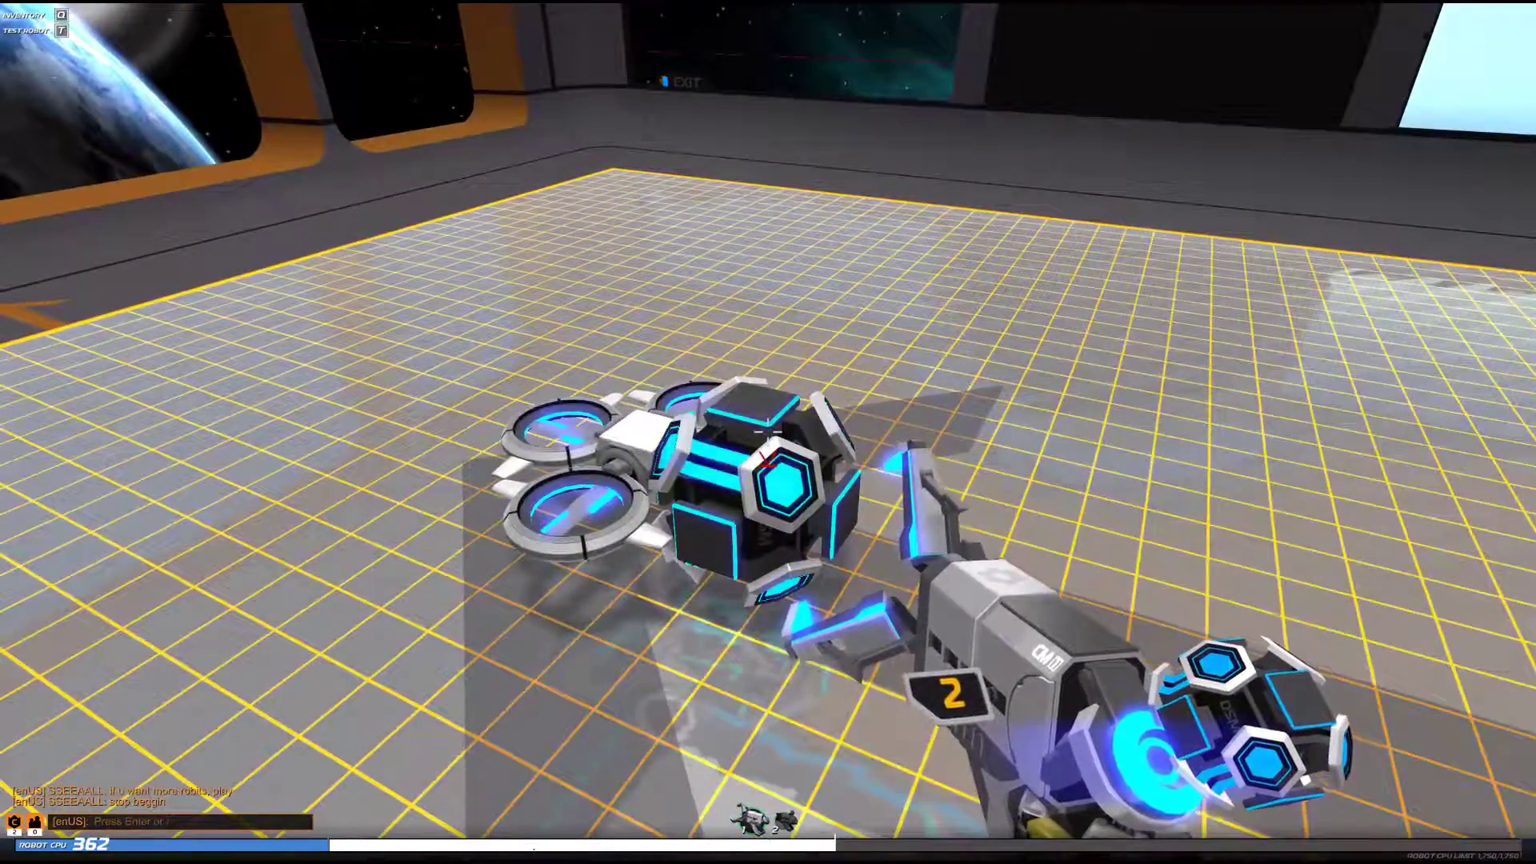
Browse the cube inventory, toggling it closed and open to view the robot.
{"action": "key", "text": "q"}
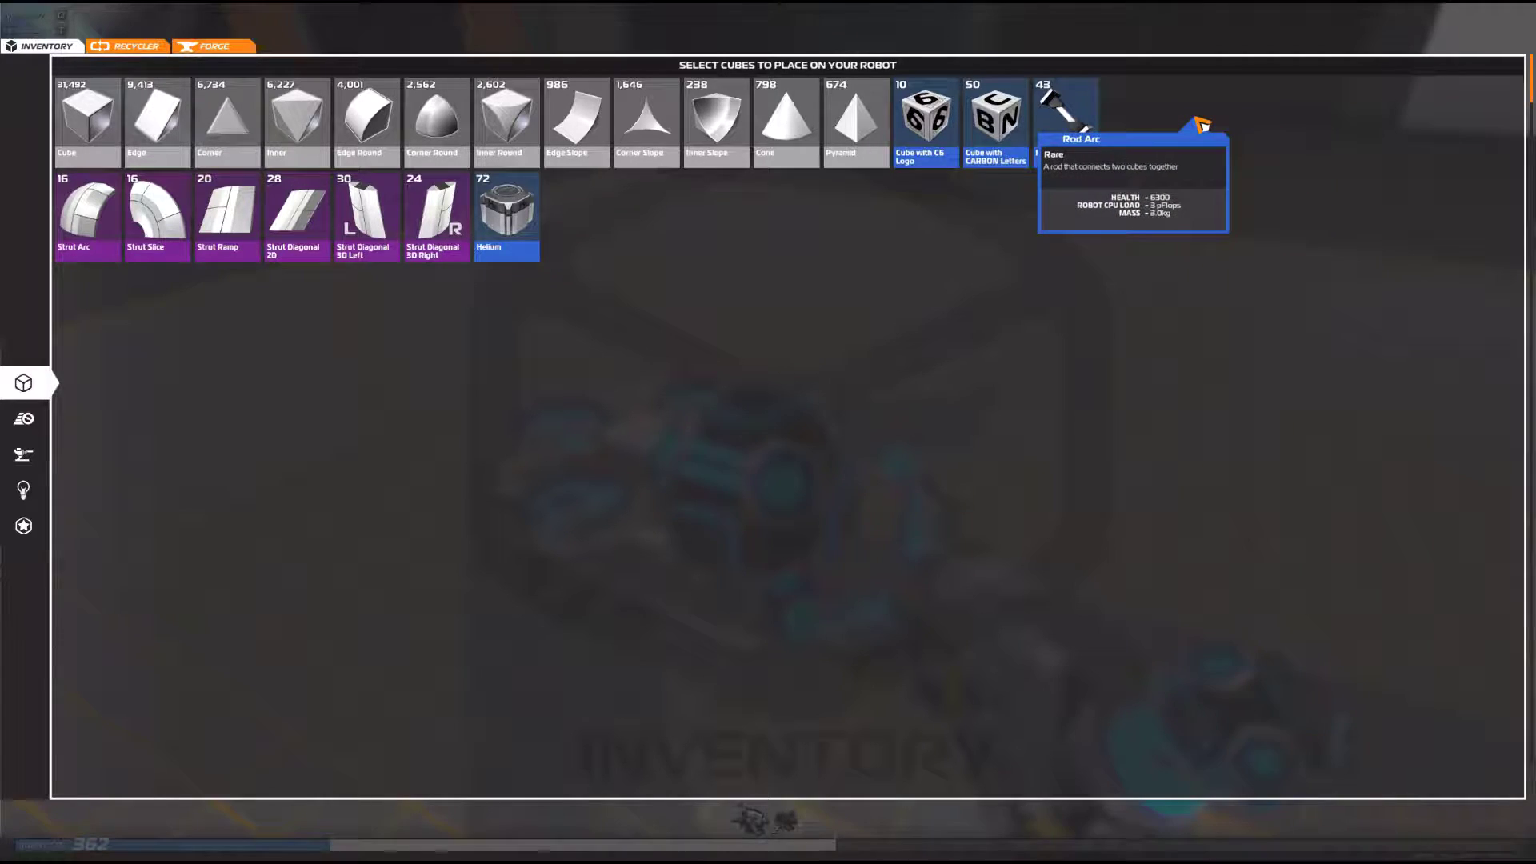
{"action": "key", "text": "Tab"}
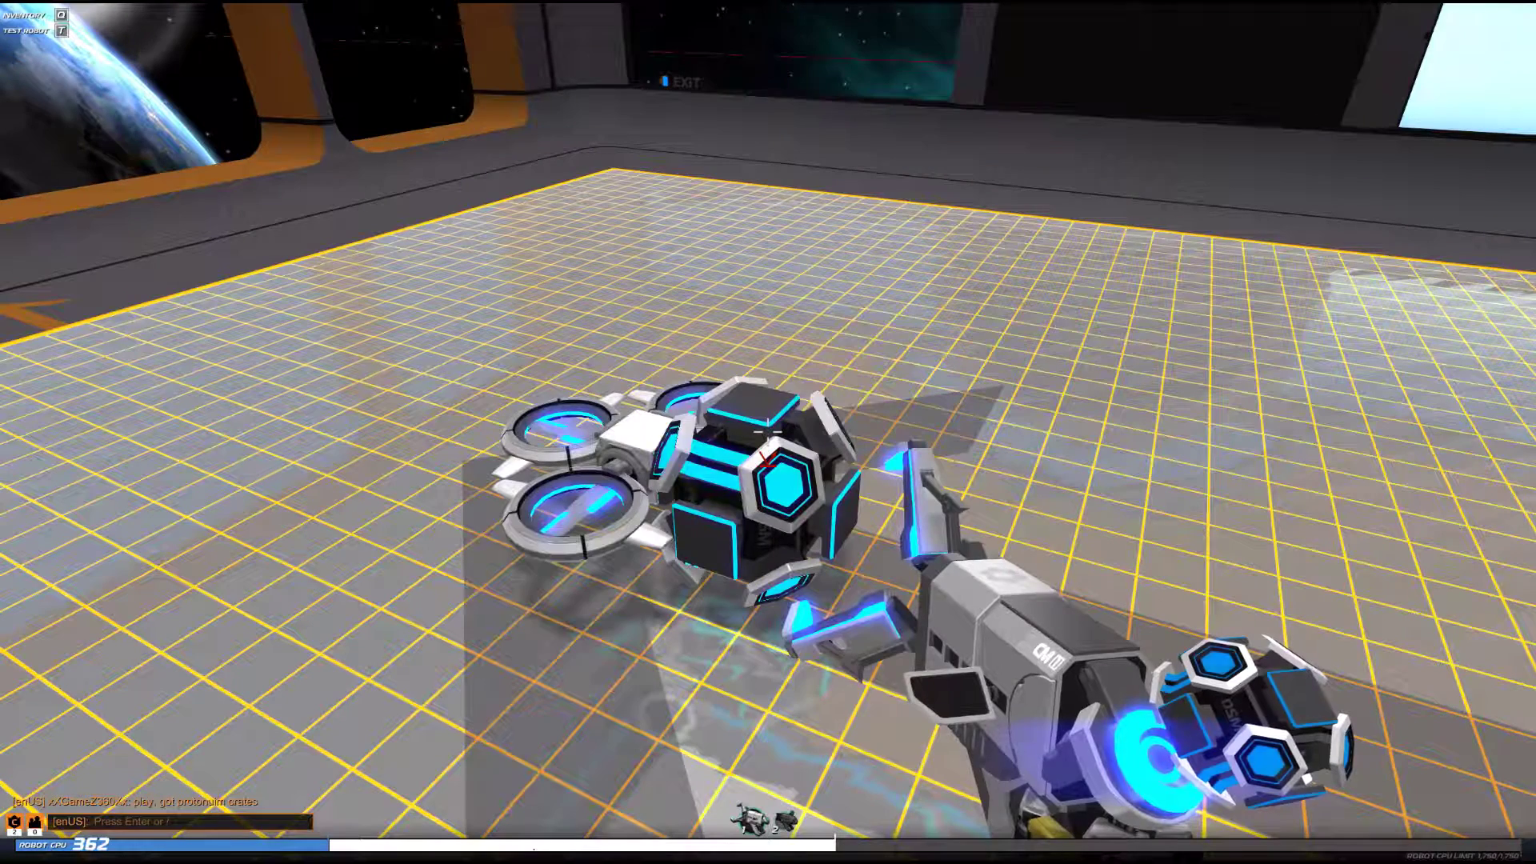
{"action": "key", "text": "Tab"}
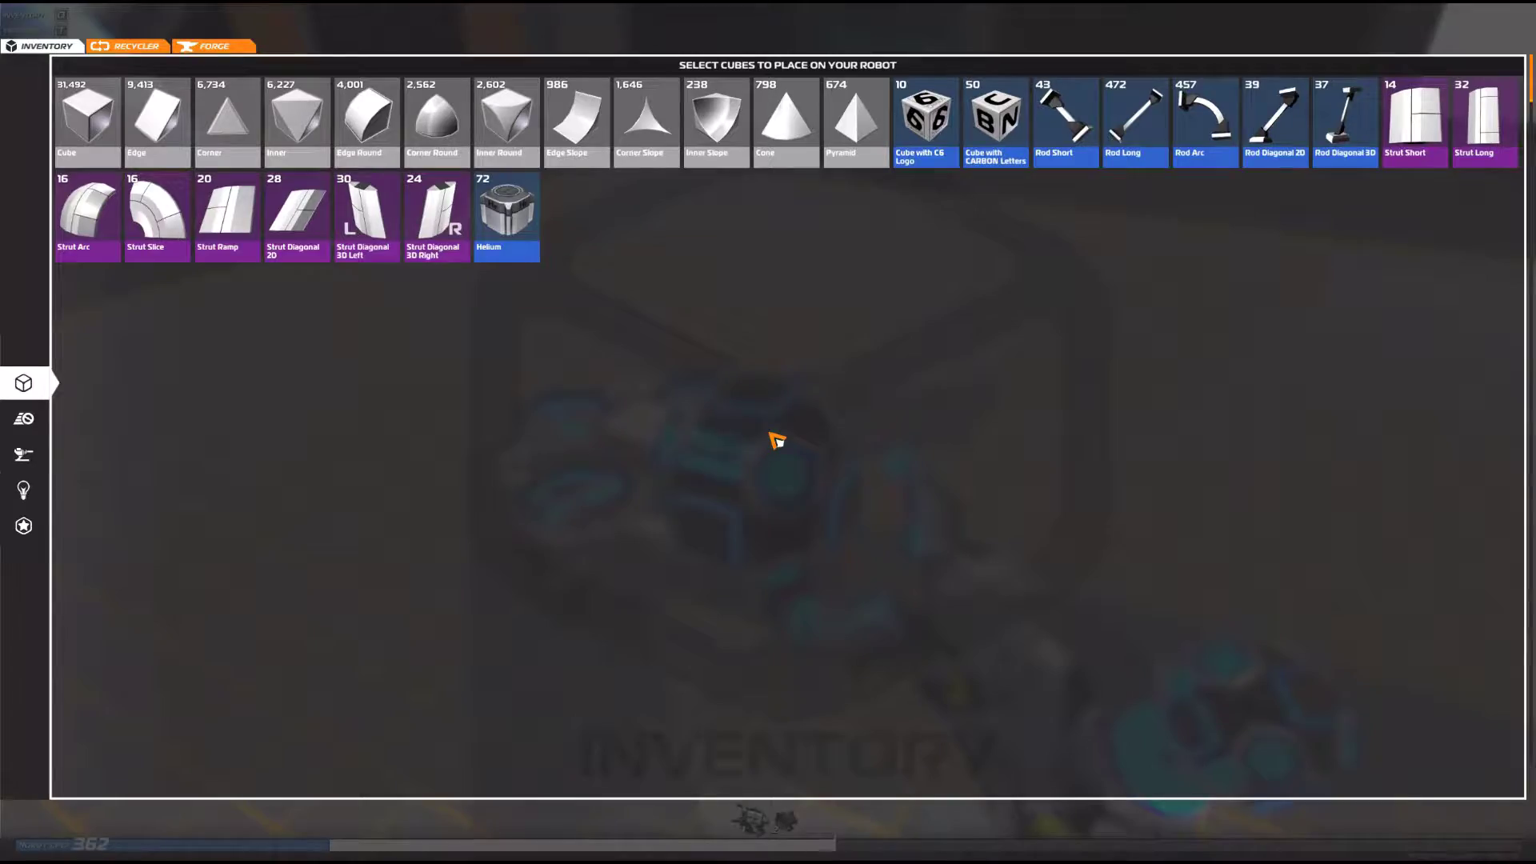
{"action": "key", "text": "q"}
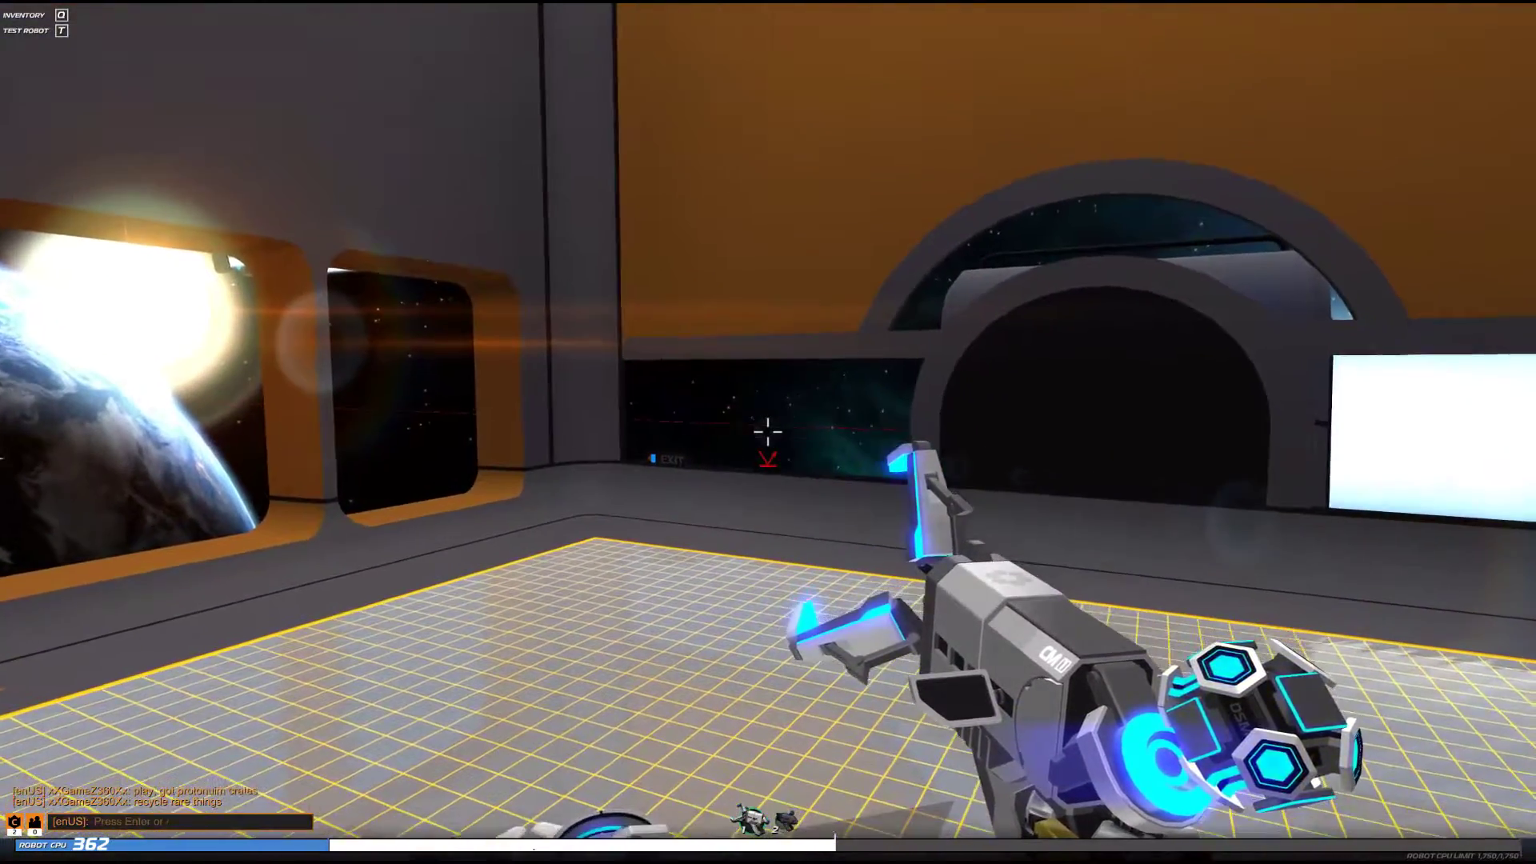
Move over the robot and place a hexagon-faced cube on it, then check the inventory again.
{"action": "key", "text": "w"}
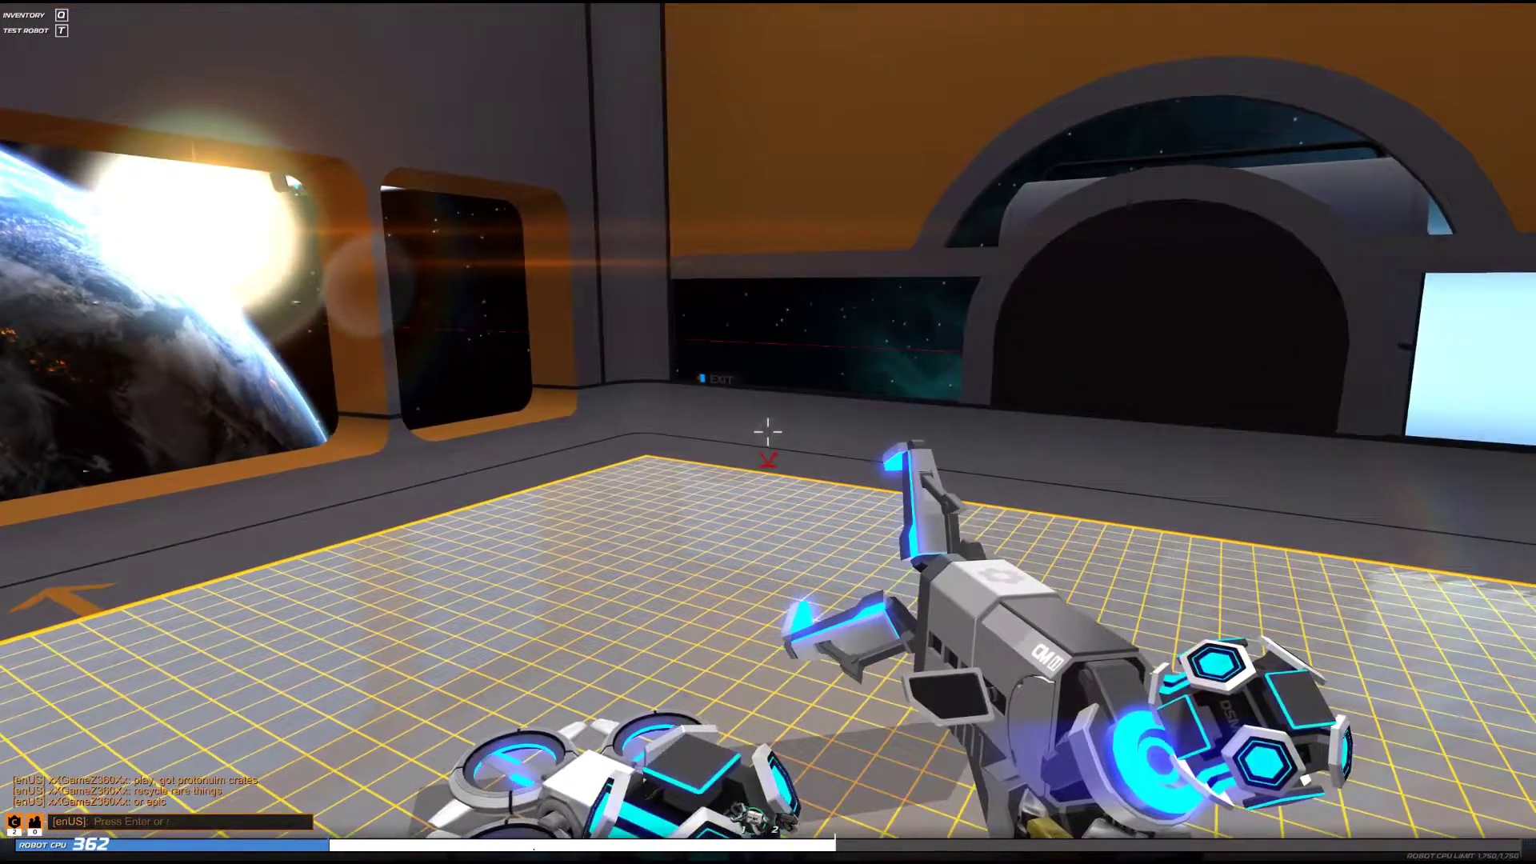
{"action": "key", "text": "s"}
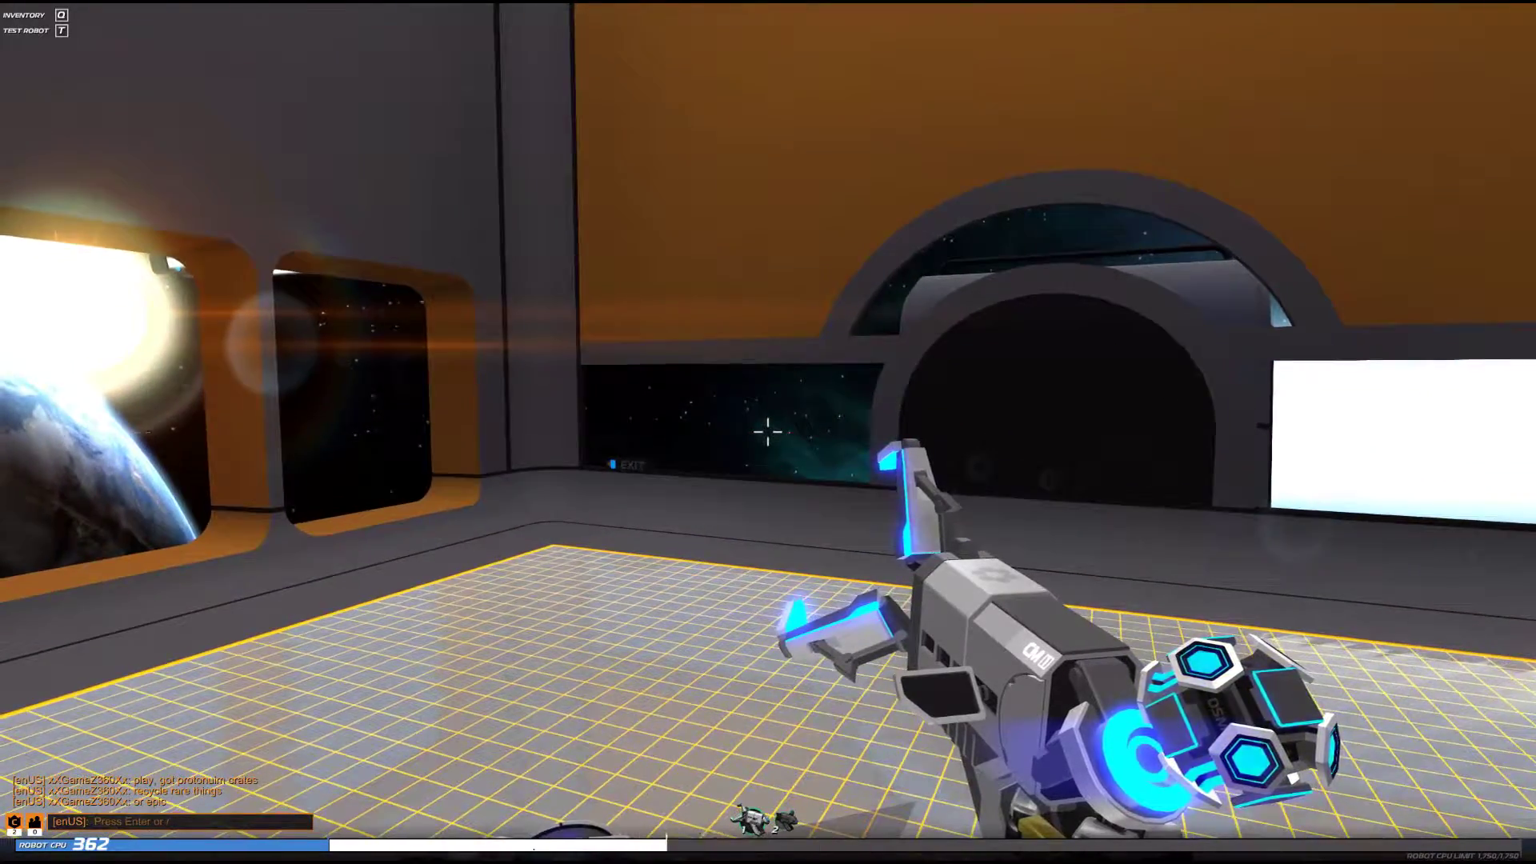
{"action": "key", "text": "w"}
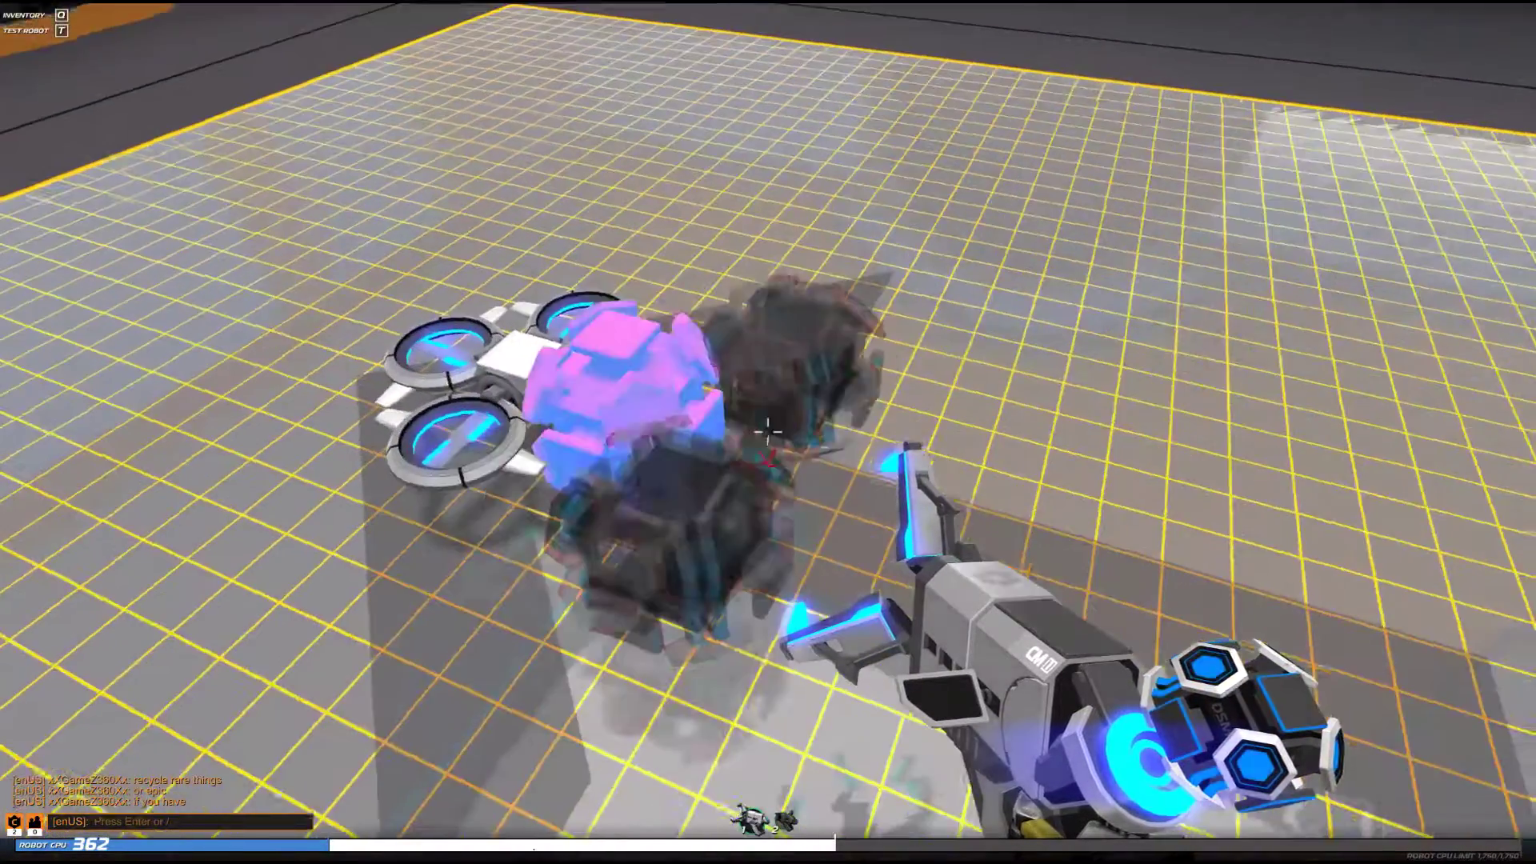
{"action": "left_click", "coordinate": [768, 460]}
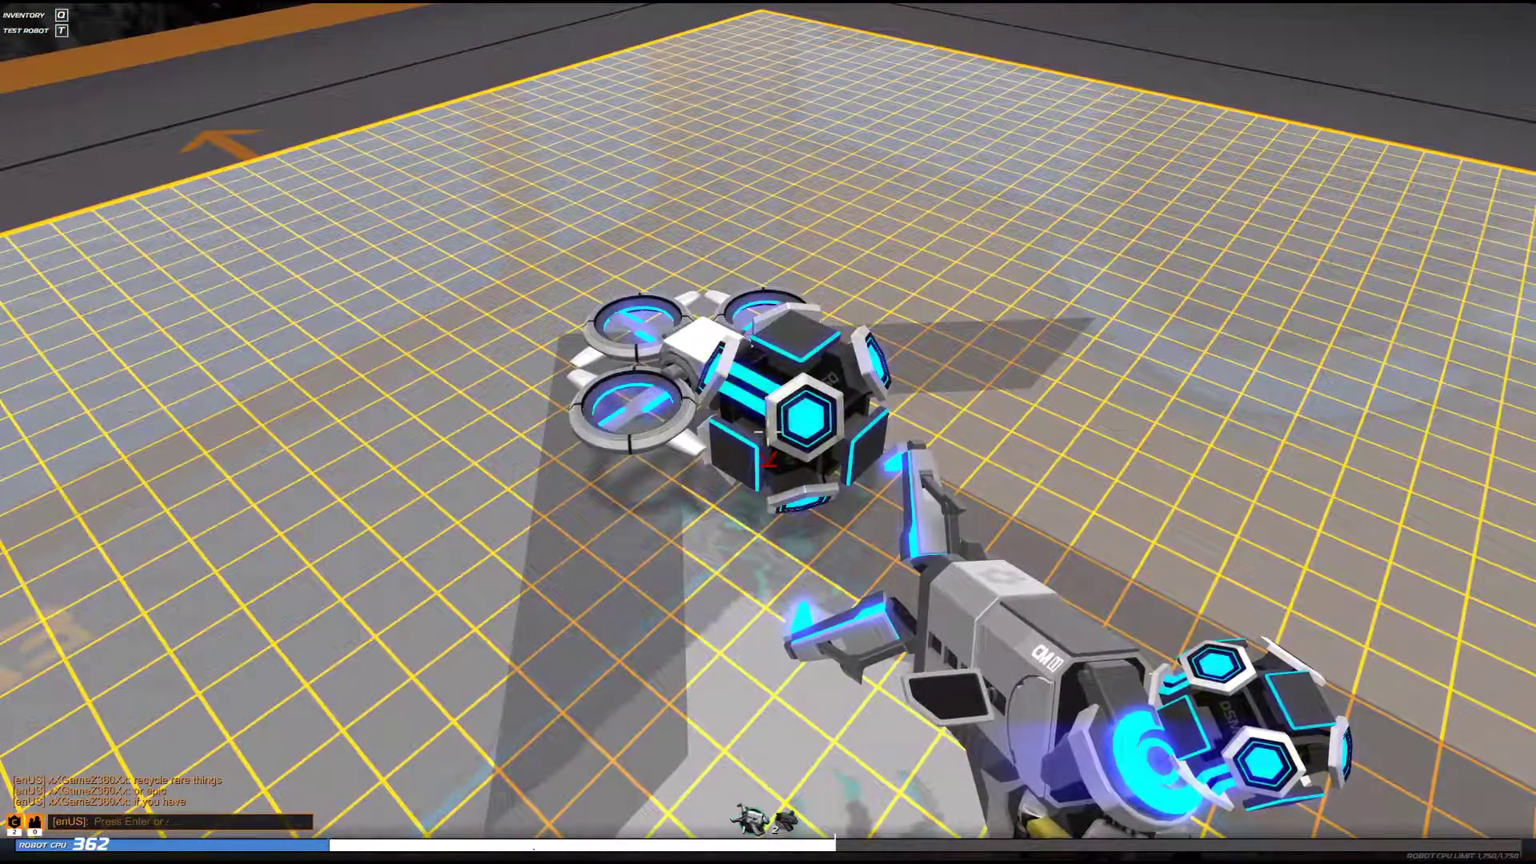
{"action": "key", "text": "q"}
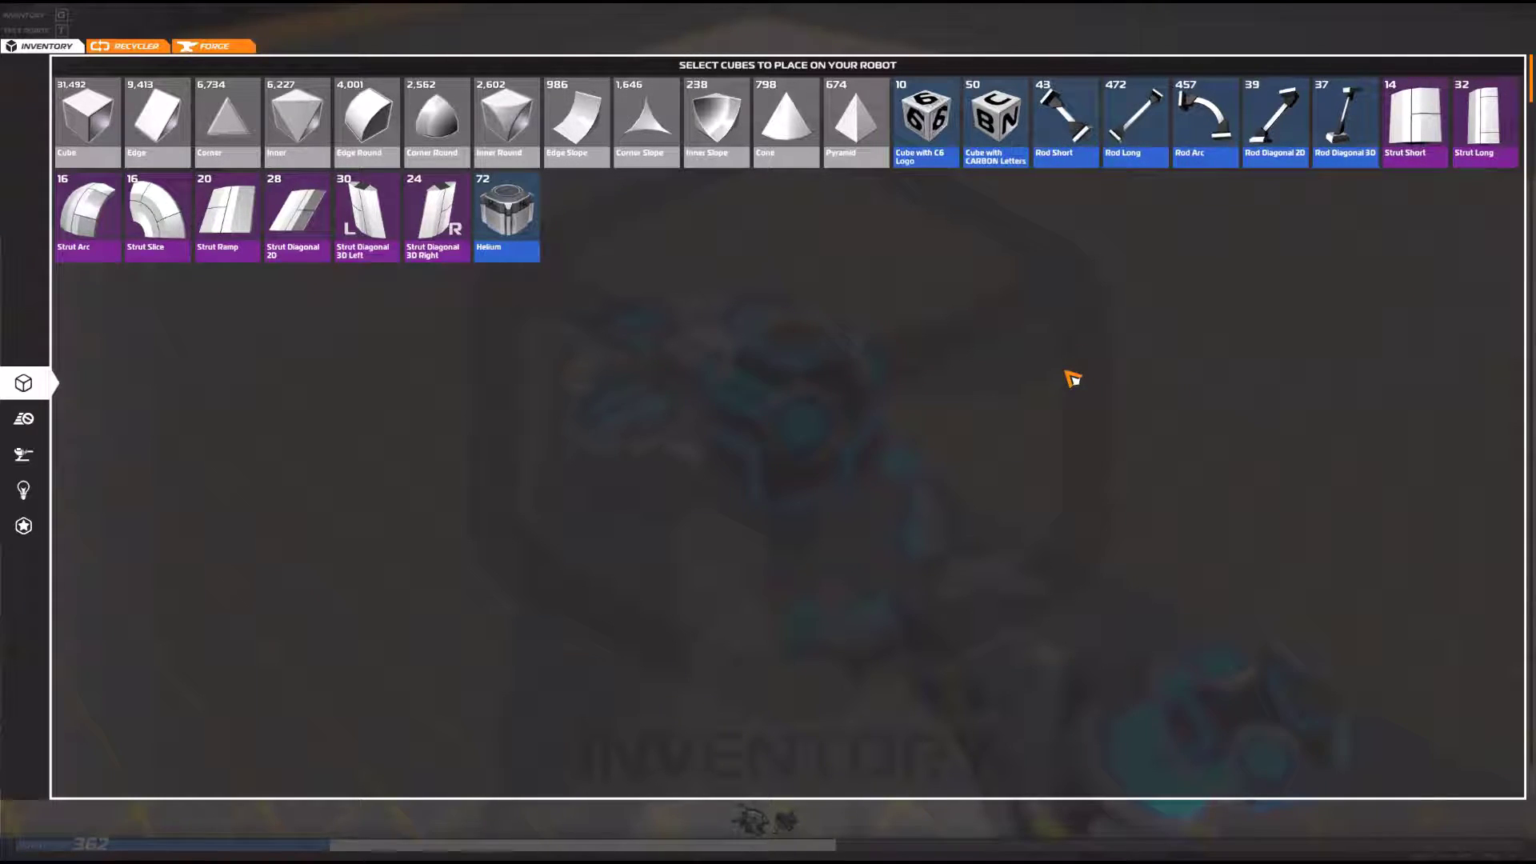
{"action": "key", "text": "q"}
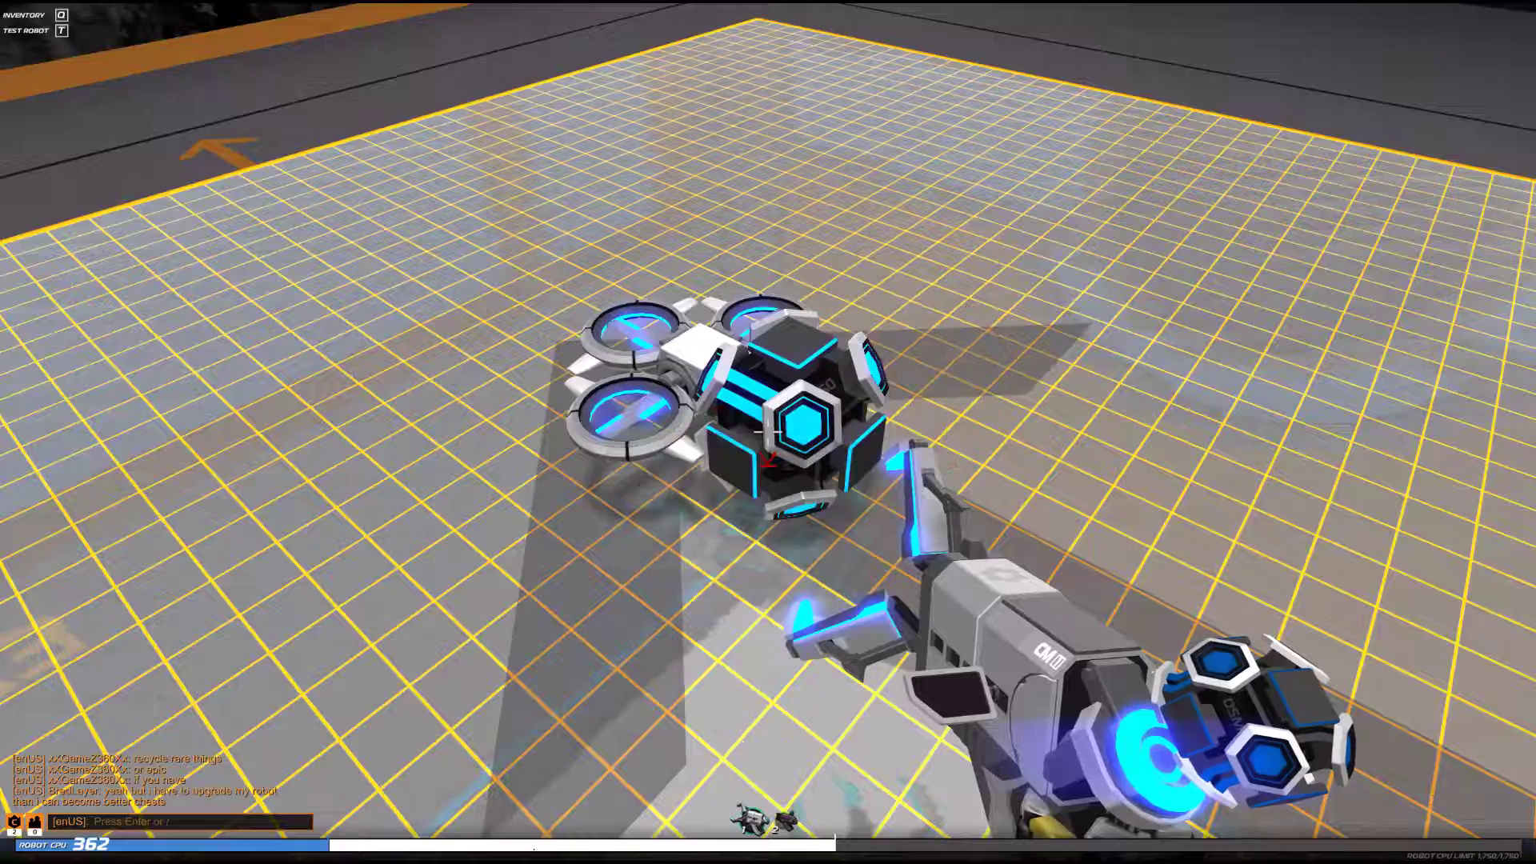